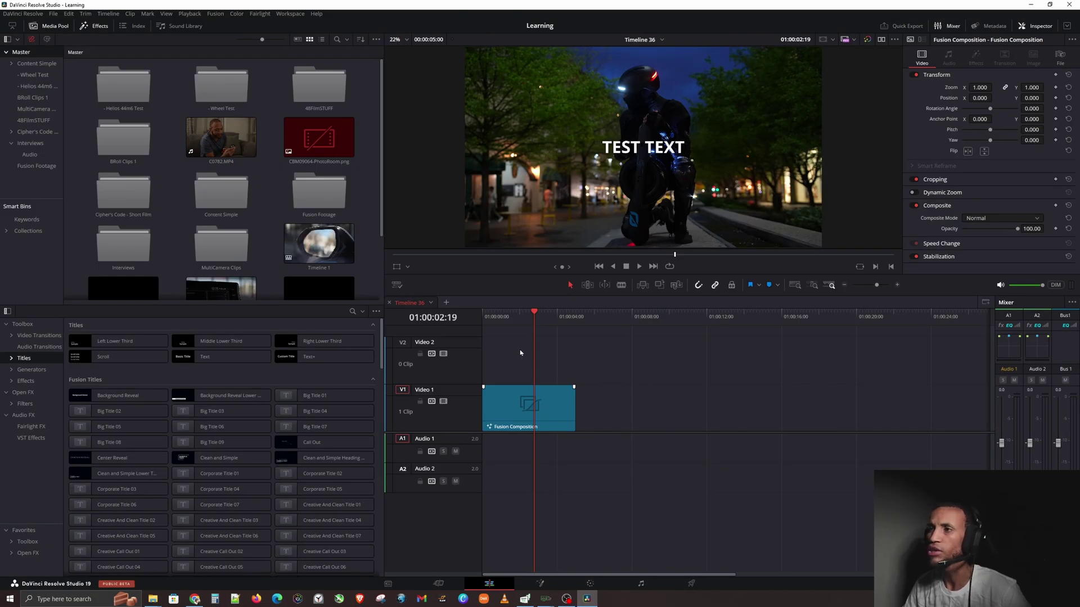
Open the Fusion Composition clip in the Fusion page and inspect the nodes in its TEXTSCREEN group
click(524, 406)
click(524, 406)
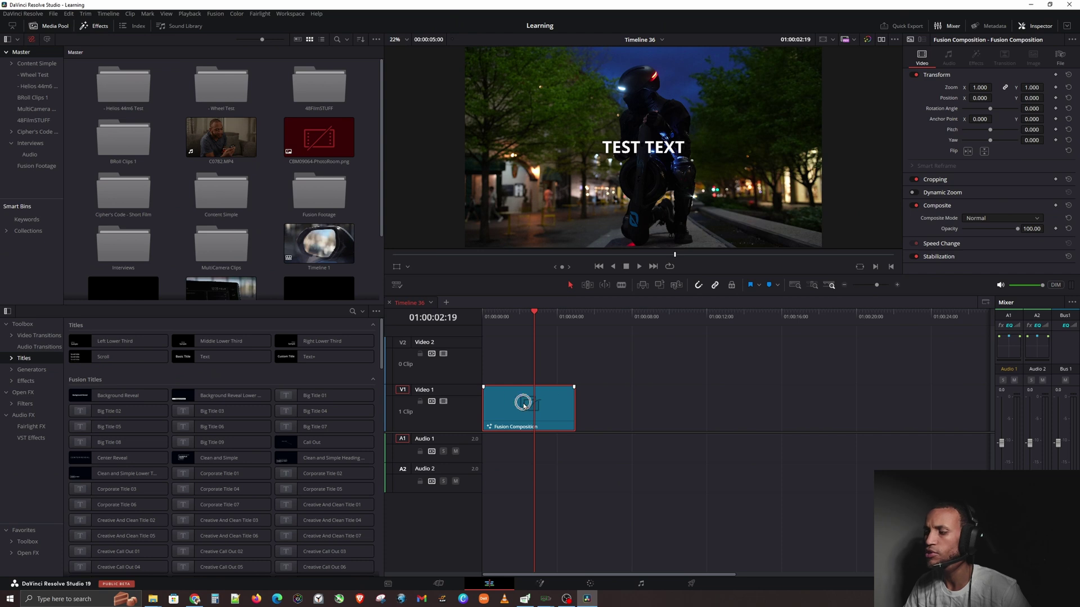
click(544, 584)
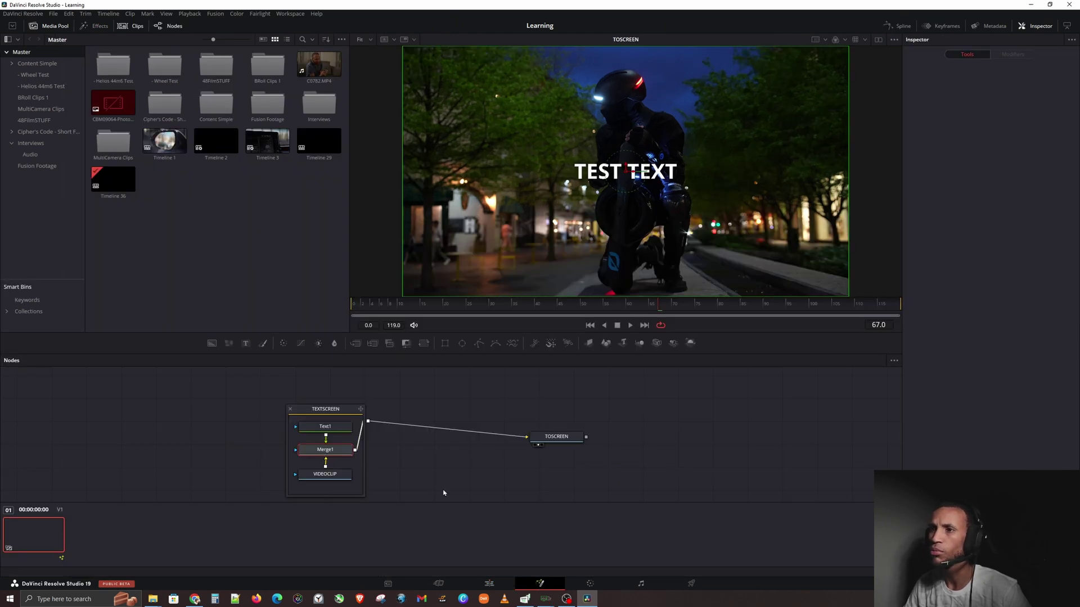
drag(388, 439, 490, 439)
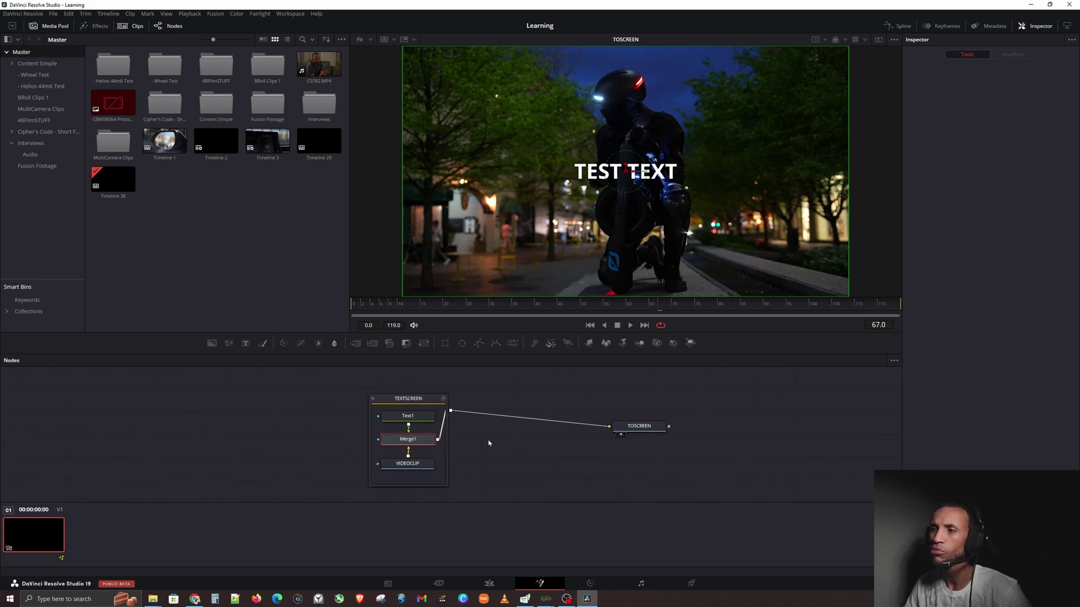
click(411, 418)
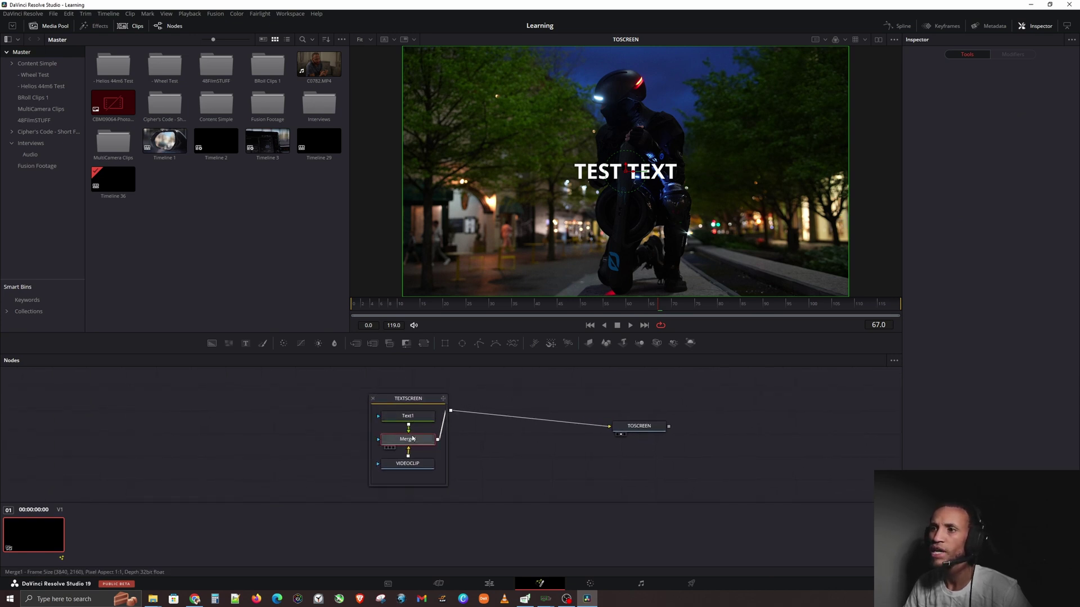
click(415, 466)
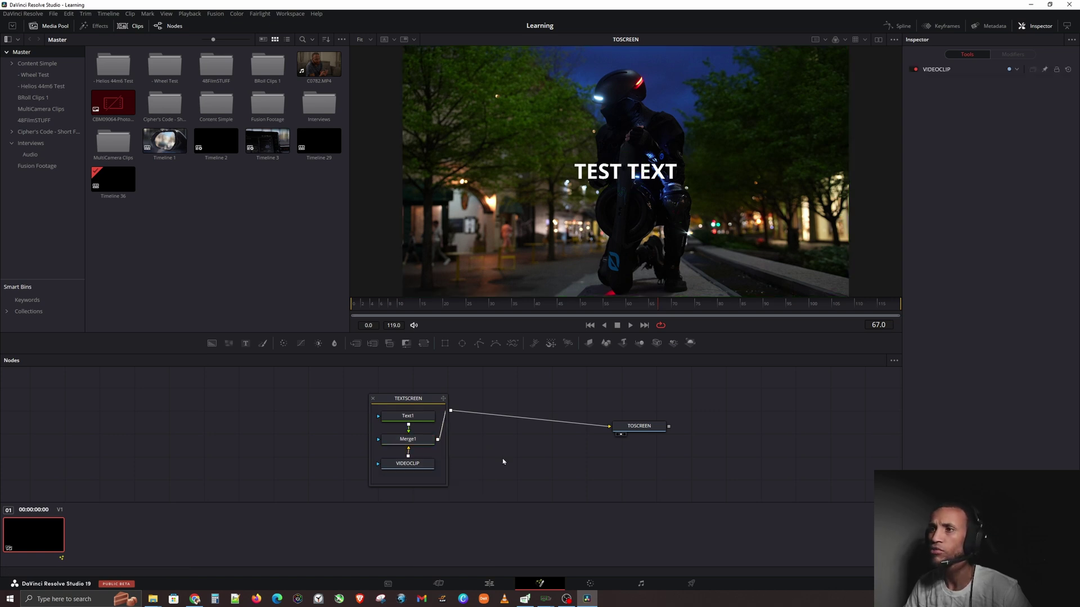
Collapse the TEXTSCREEN group and expand it again
click(372, 399)
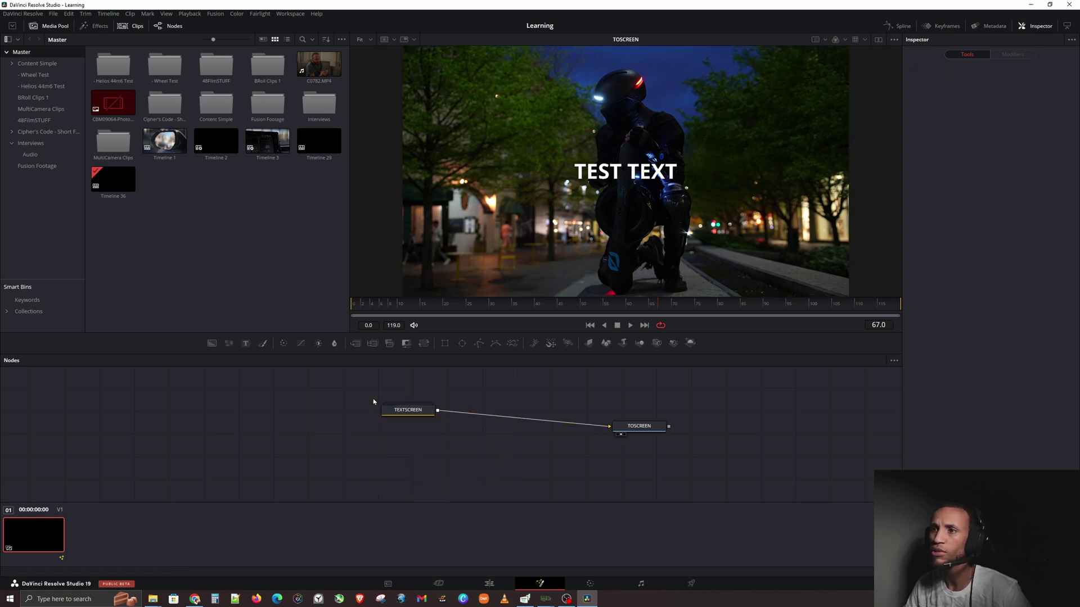
double_click(406, 410)
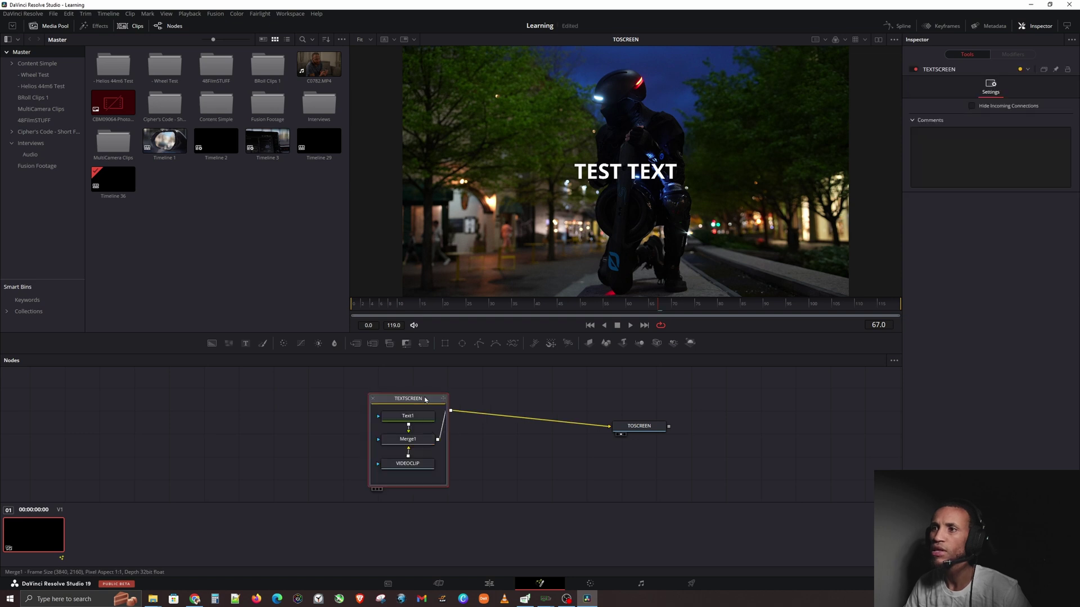
right_click(426, 399)
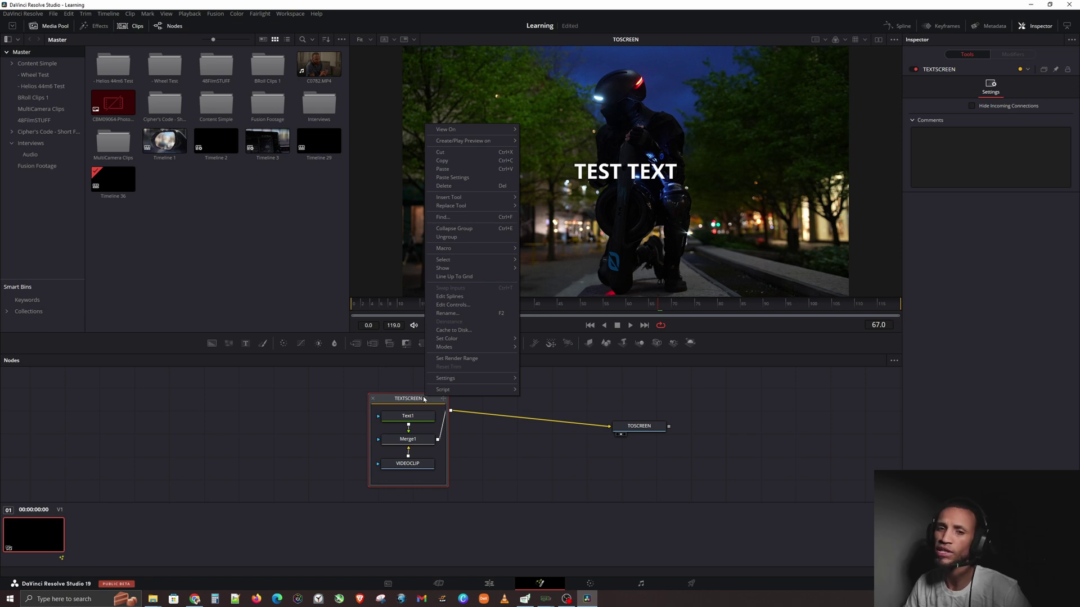
key(Escape)
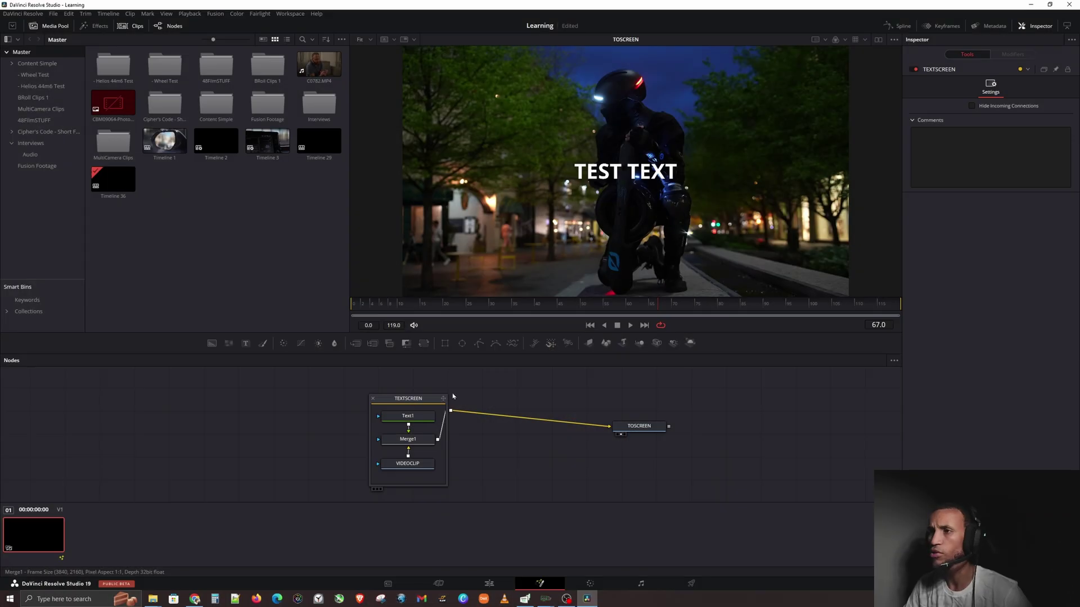
Ungroup TEXTSCREEN and move its Text1, Merge1 and VIDEOCLIP nodes closer to TOSCREEN
click(417, 399)
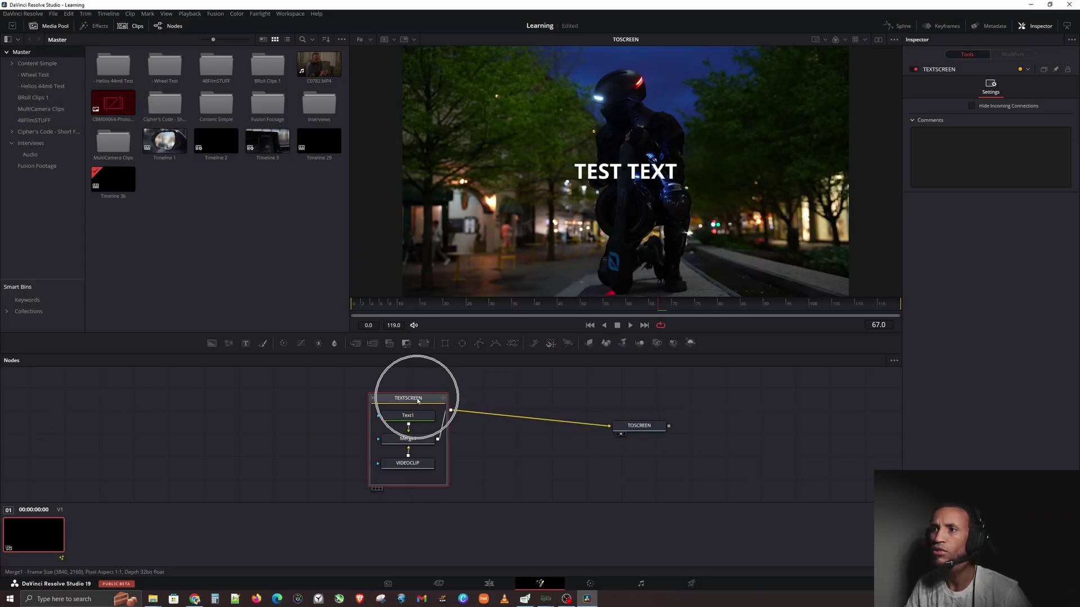
right_click(417, 400)
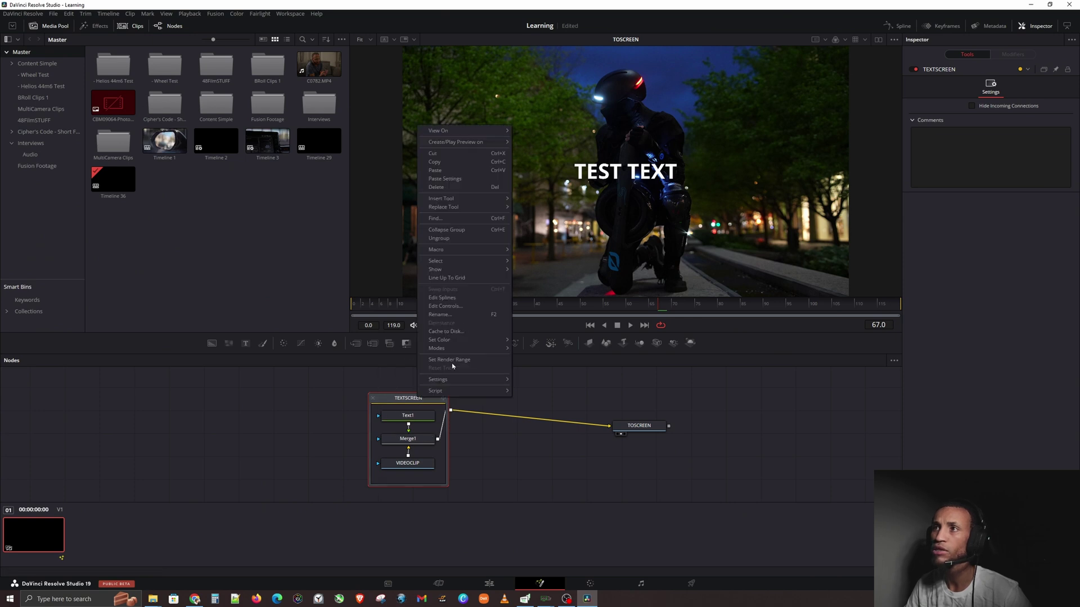
click(455, 239)
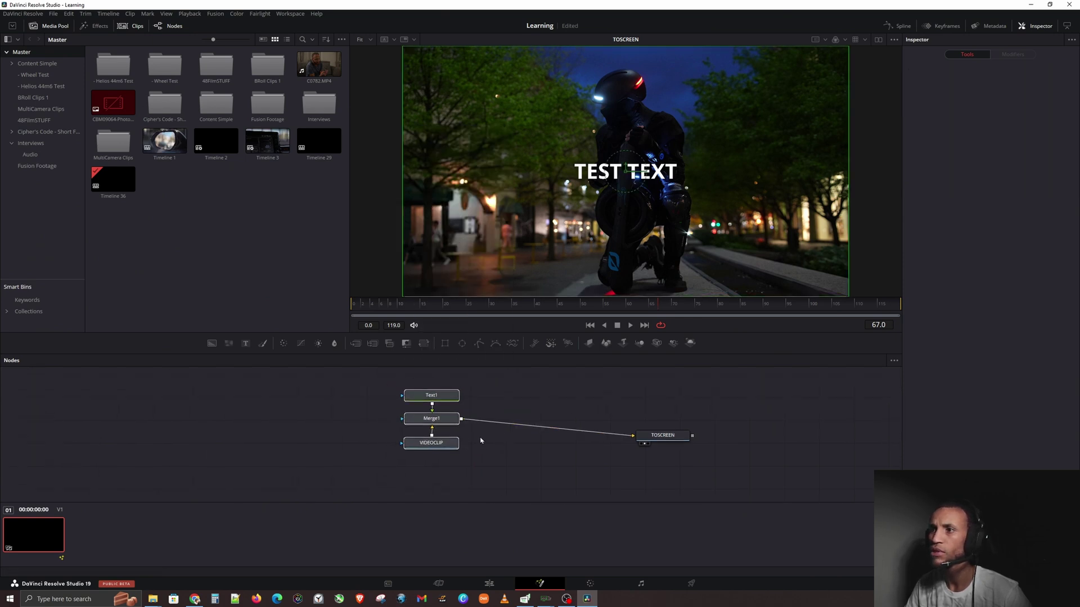
drag(438, 447, 528, 463)
Set the node editor to arrange tools to the grid
right_click(568, 456)
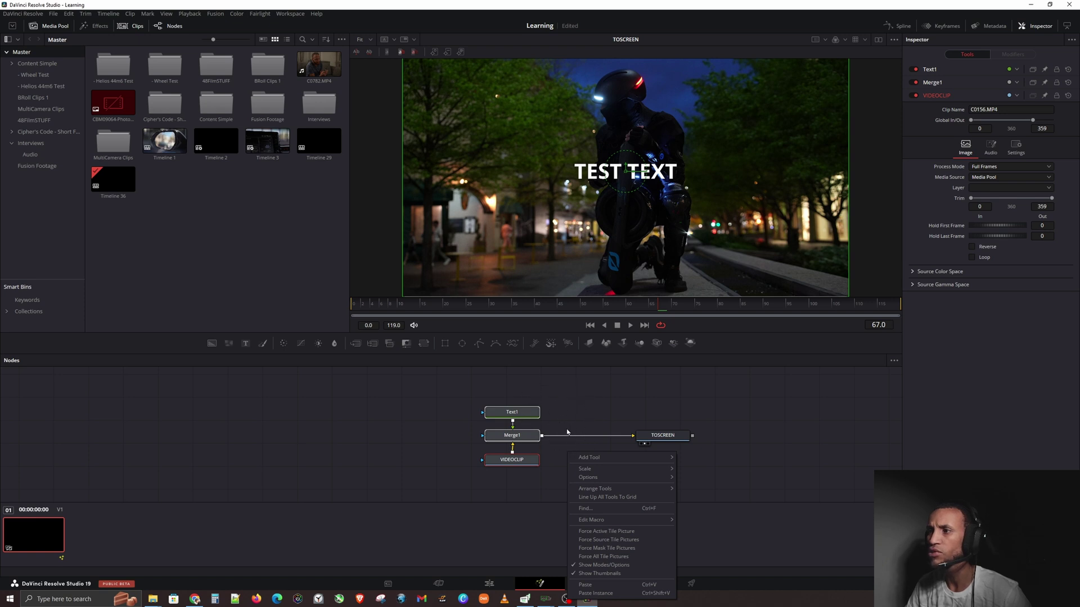
mouse_move(590, 458)
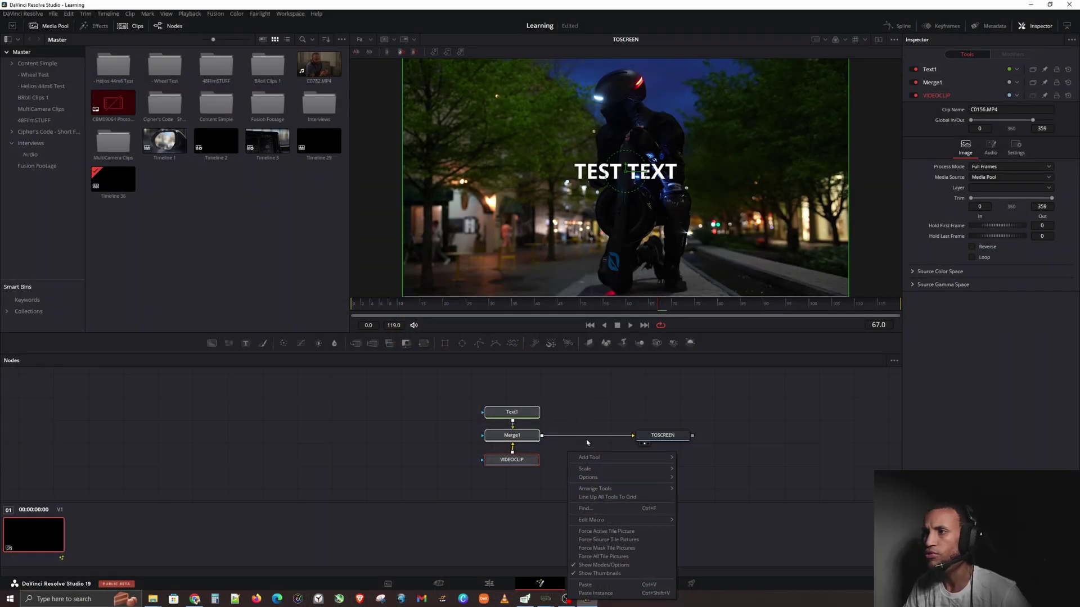
right_click(588, 420)
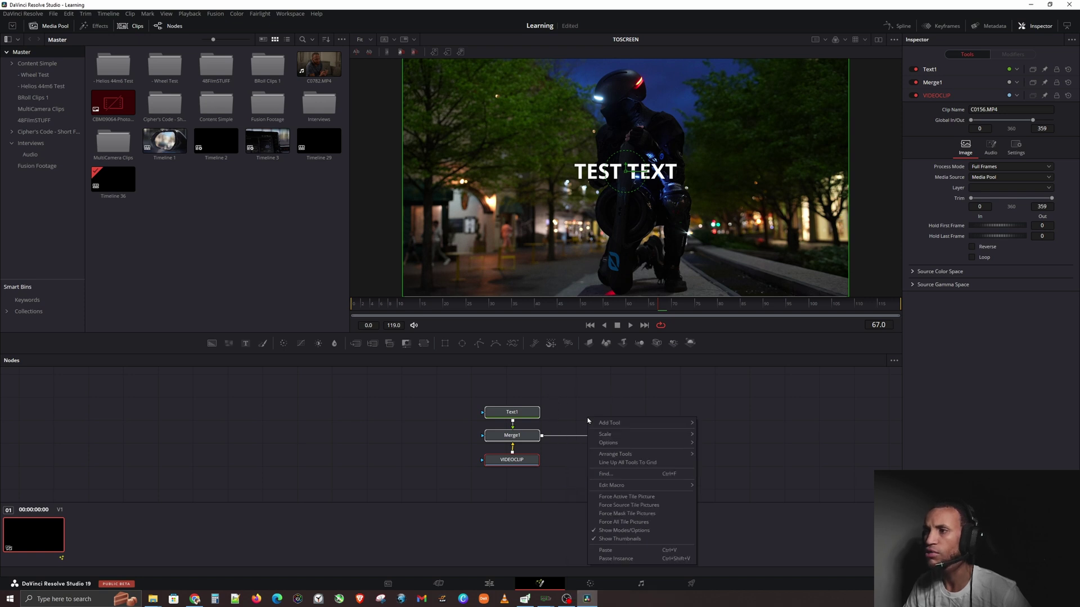
mouse_move(614, 434)
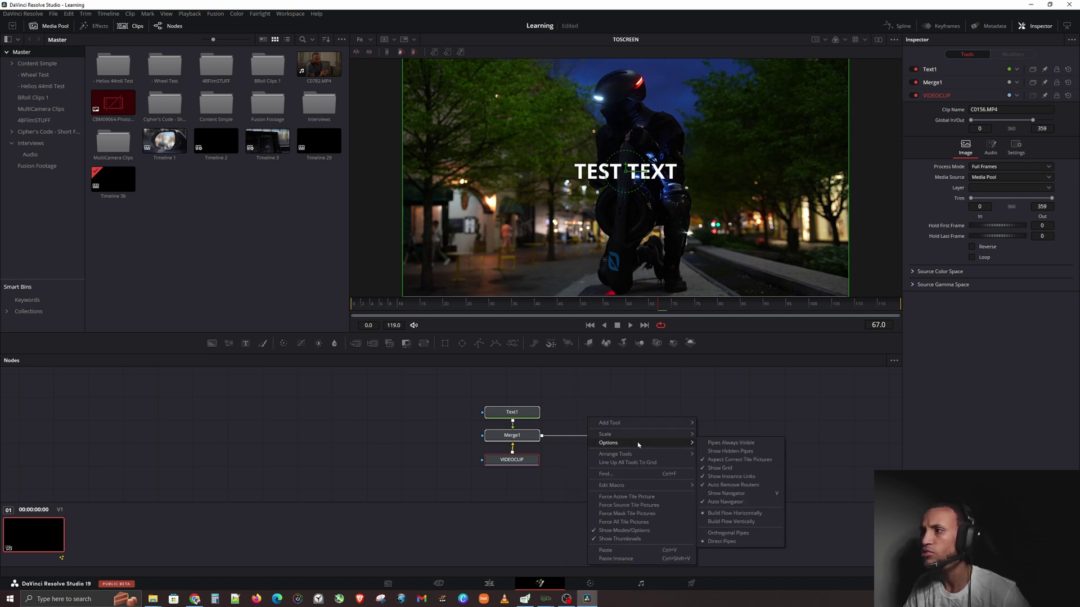
click(671, 457)
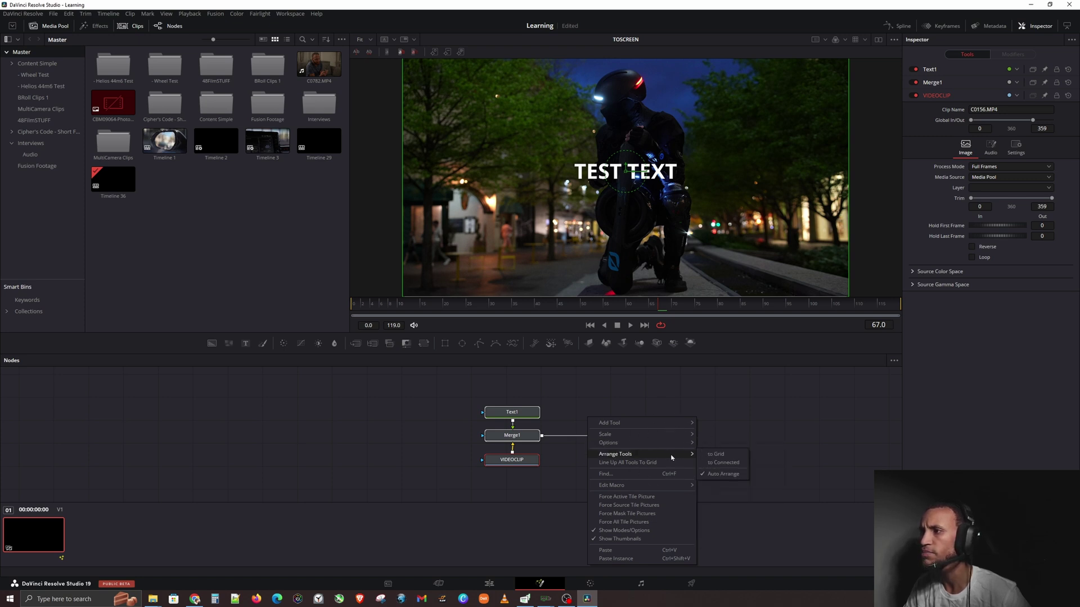
click(711, 455)
Reposition TOSCREEN and the Text1, Merge1 and VIDEOCLIP stack so that Merge1 sits closely beside TOSCREEN
mouse_move(657, 437)
mouse_down()
mouse_move(641, 443)
mouse_move(643, 397)
mouse_move(641, 445)
mouse_up()
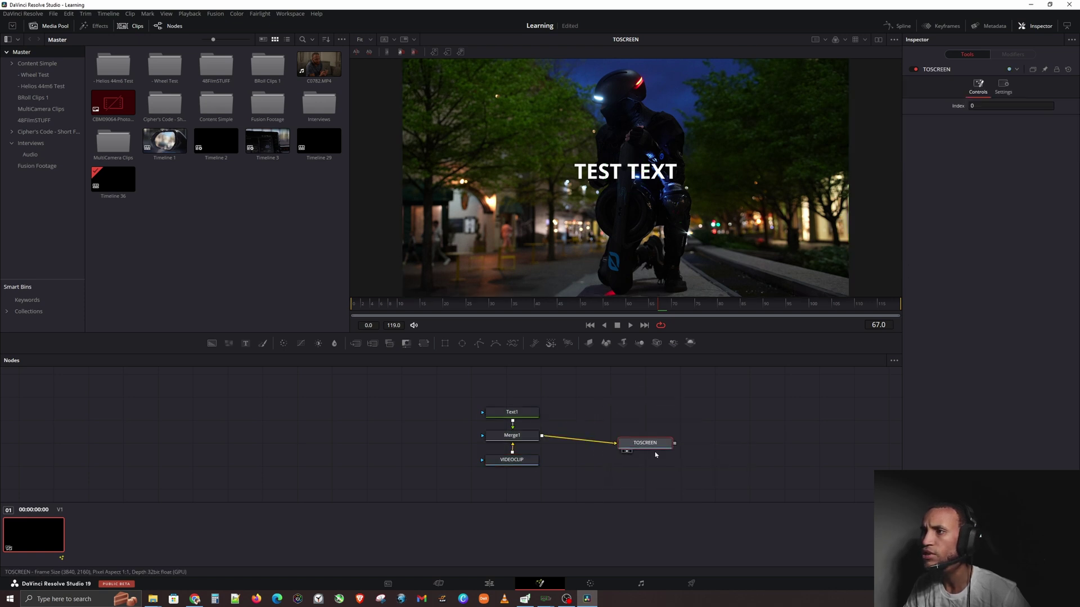
drag(475, 391, 548, 472)
drag(521, 438, 551, 455)
click(638, 441)
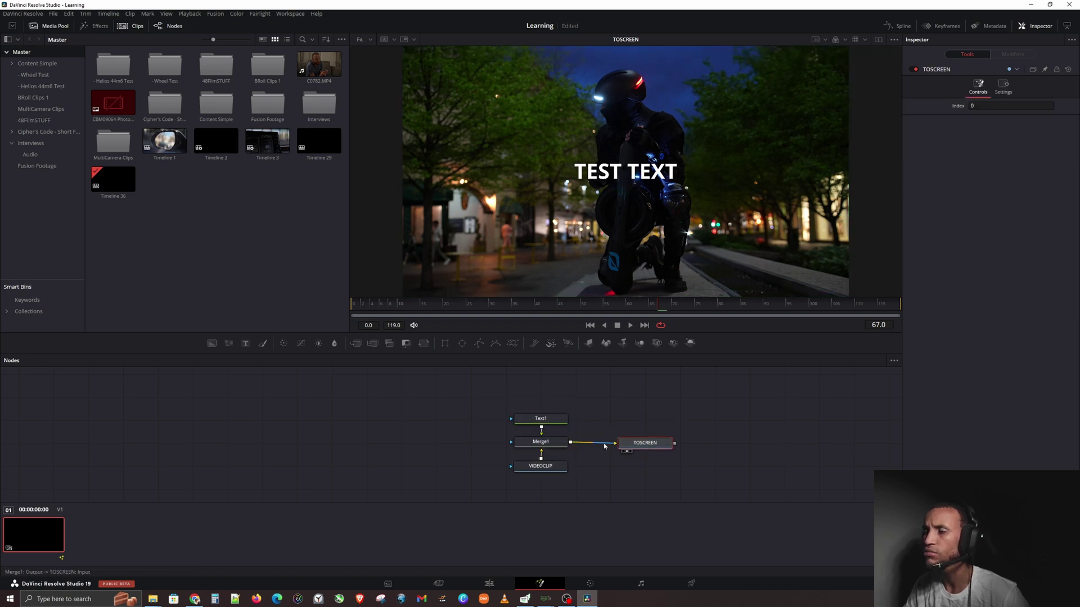
mouse_move(605, 446)
mouse_down()
mouse_move(573, 444)
mouse_move(615, 446)
mouse_up()
Place VIDEOCLIP to the left of Merge1 in line with TOSCREEN, and raise Text1 above Merge1
mouse_move(556, 425)
mouse_down()
mouse_move(486, 397)
mouse_move(453, 428)
mouse_move(452, 449)
mouse_move(542, 422)
mouse_up()
drag(541, 466, 436, 442)
drag(540, 421, 541, 398)
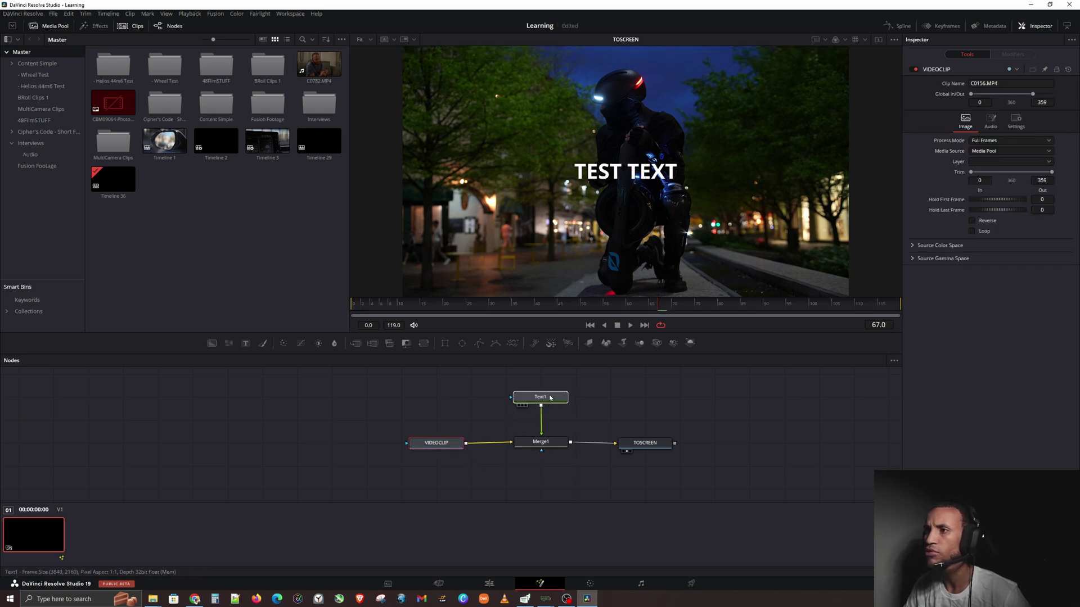
click(540, 444)
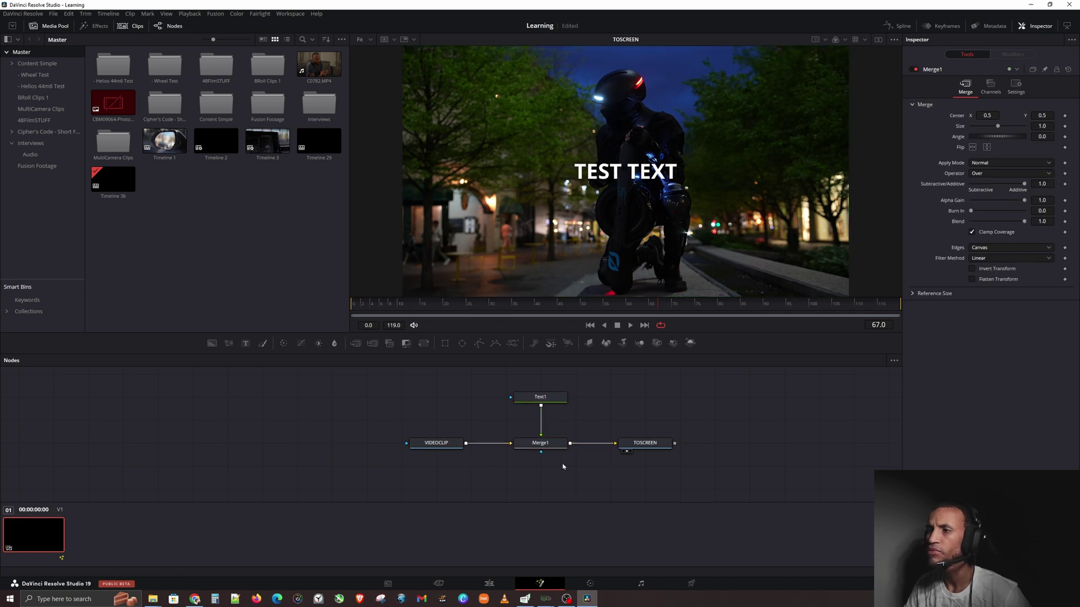
click(517, 441)
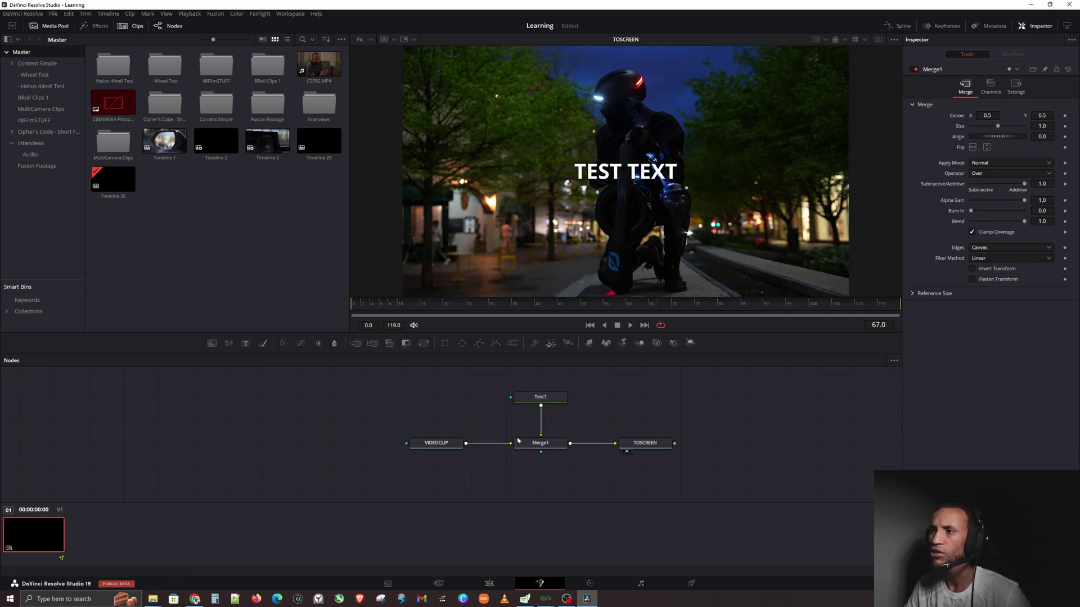
Lower the row of VIDEOCLIP, Merge1 and TOSCREEN below Text1, and shift VIDEOCLIP farther left of Merge1
drag(393, 430, 683, 454)
drag(540, 443, 540, 466)
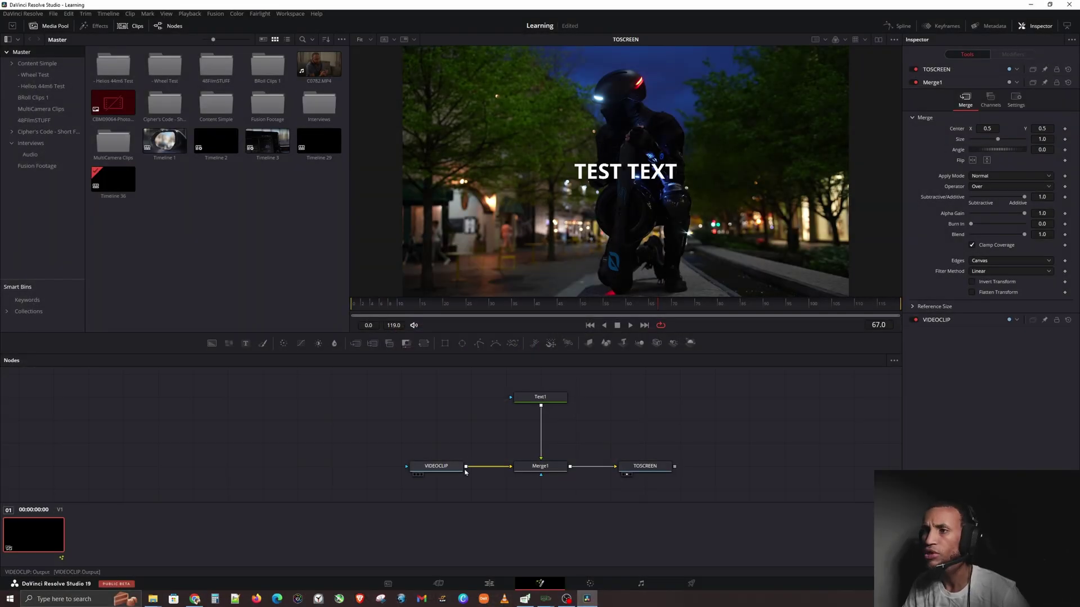
drag(454, 470, 365, 469)
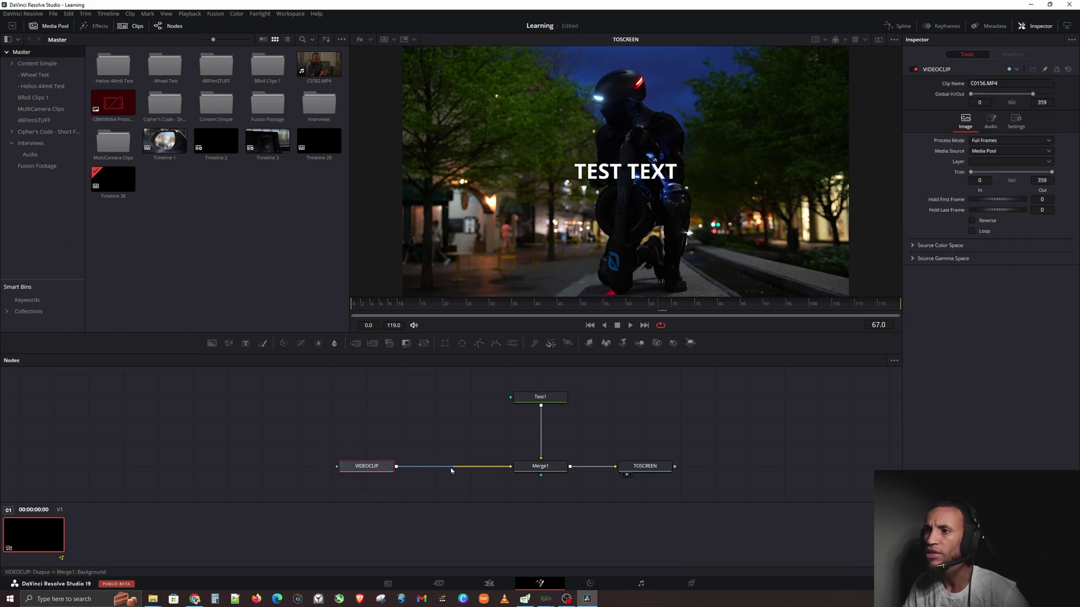
click(545, 397)
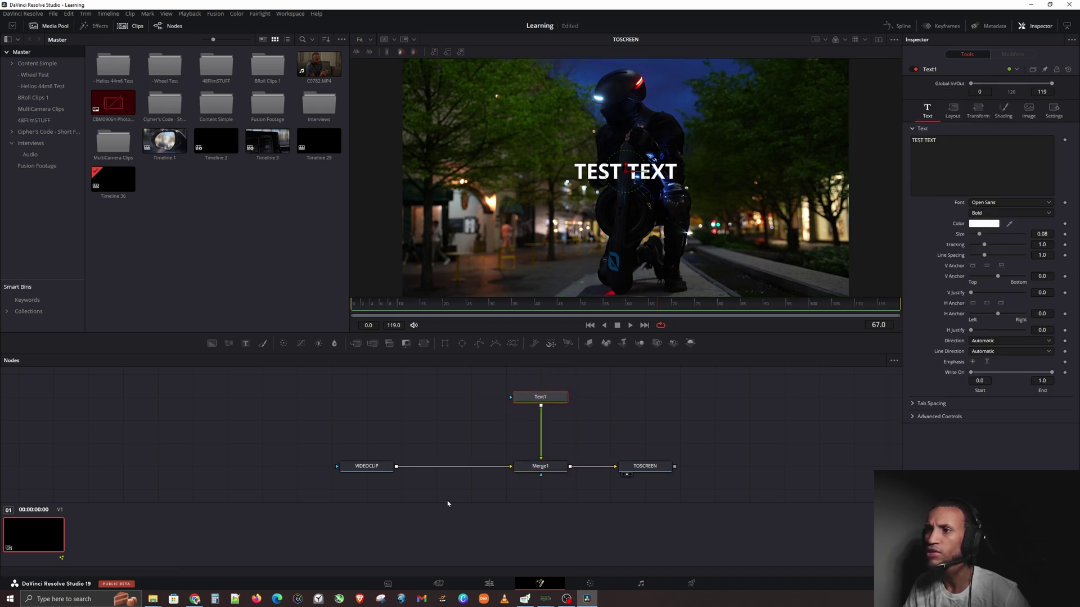
click(371, 468)
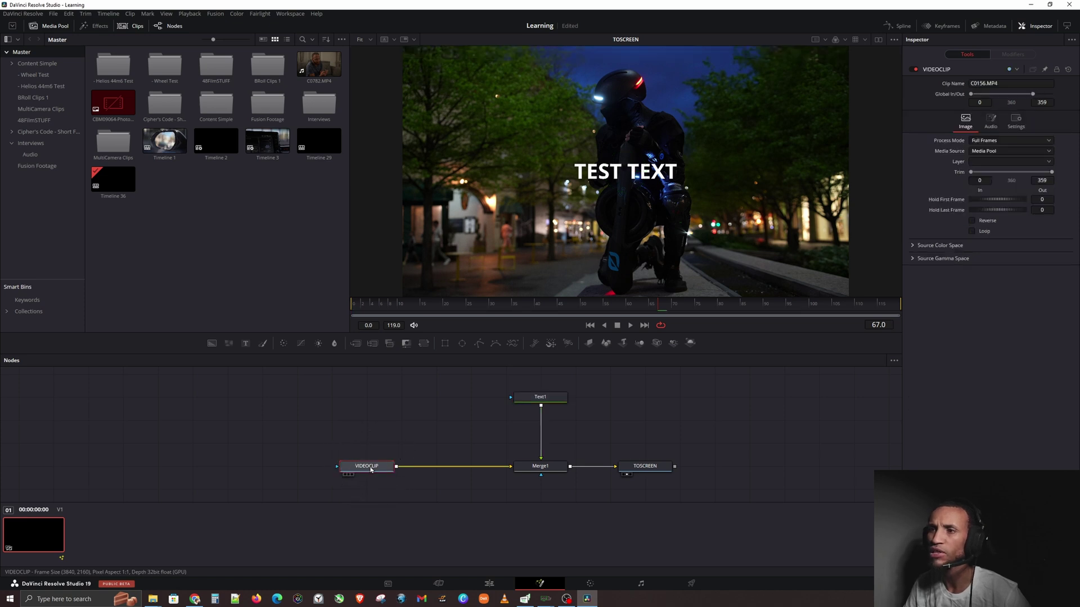
drag(356, 469, 322, 467)
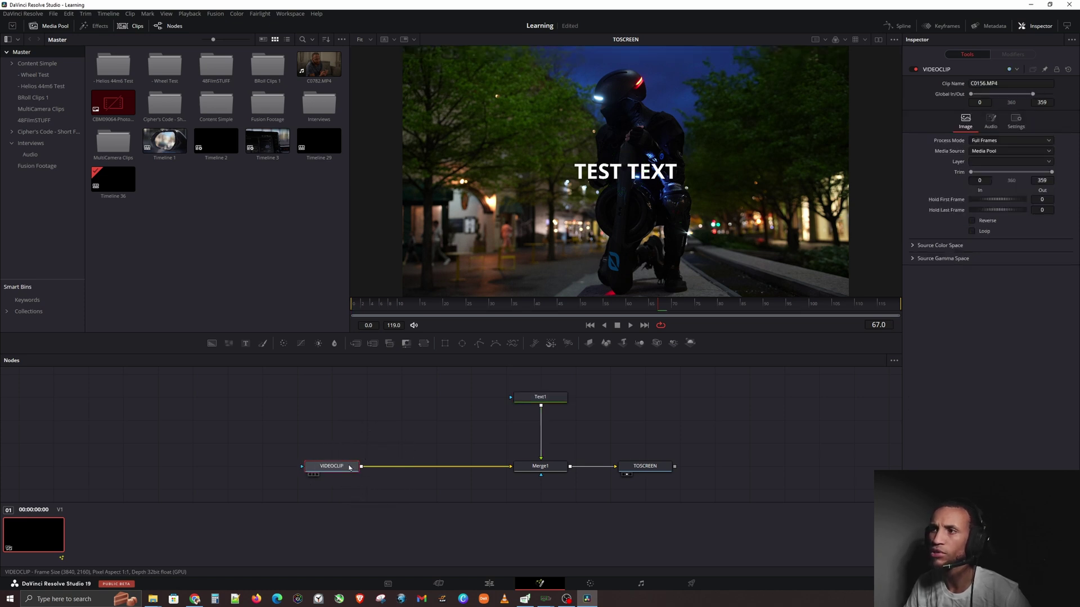
Add an unconnected Transform node above the connection between VIDEOCLIP and Merge1
click(349, 467)
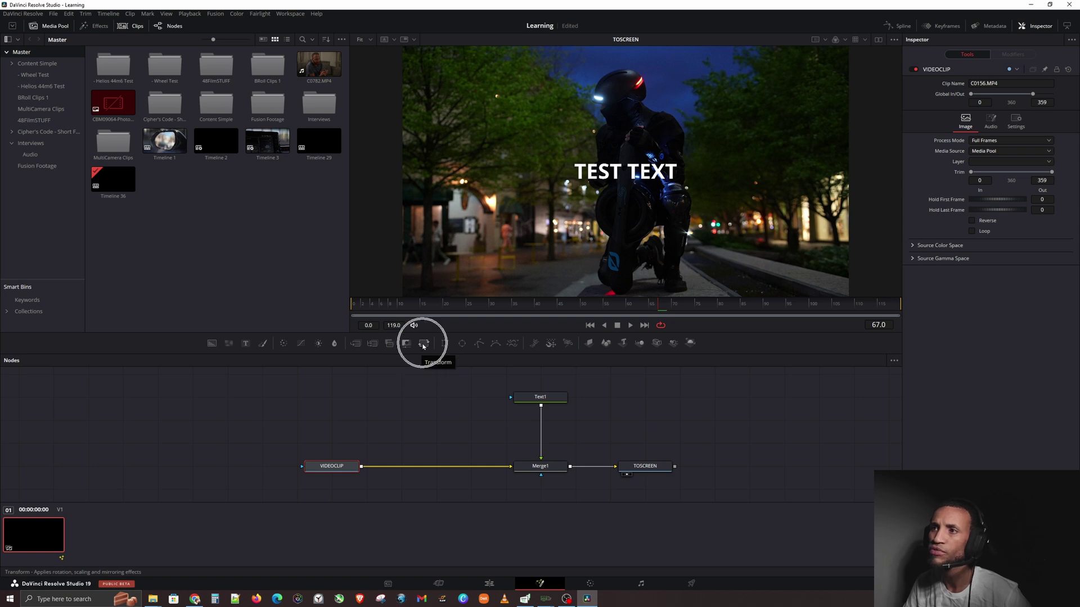
drag(423, 346, 435, 423)
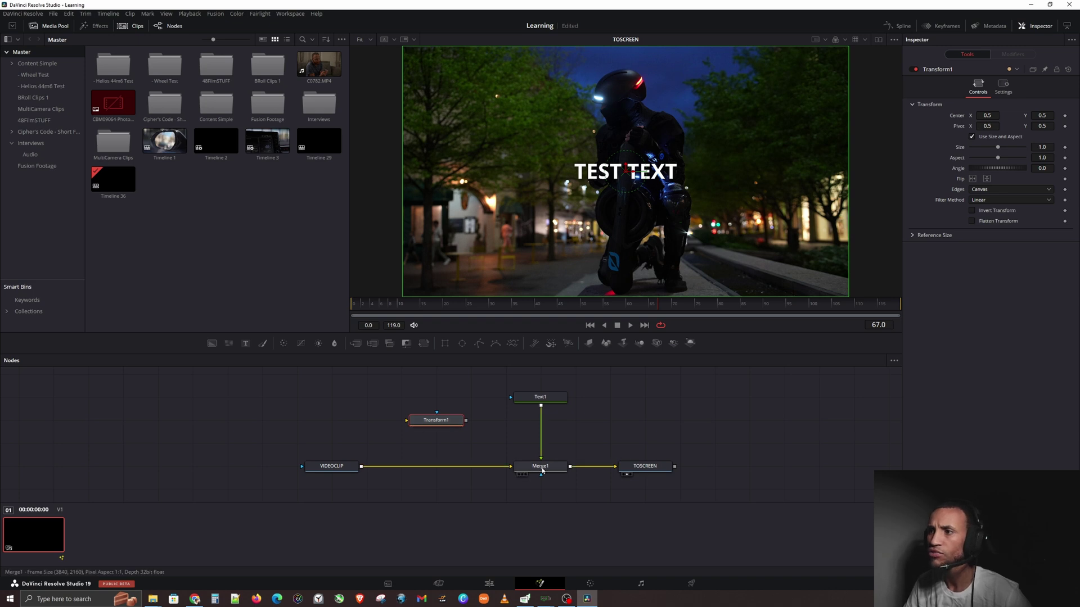
Disconnect Merge1 from VIDEOCLIP and TOSCREEN and set it aside with Text1 on the far side of TOSCREEN
drag(511, 466, 505, 470)
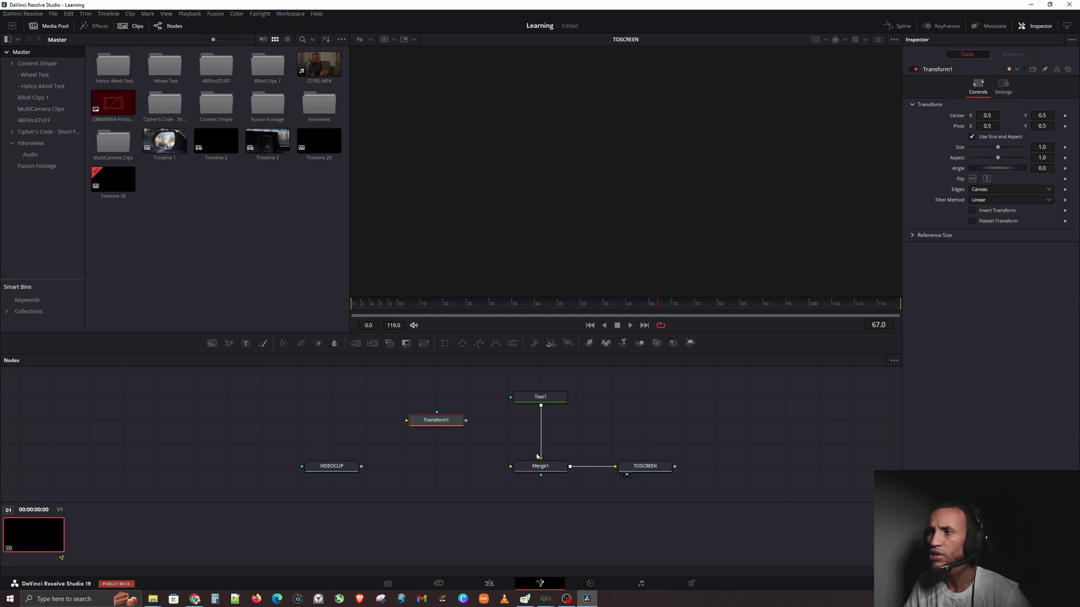
drag(572, 498, 535, 394)
drag(563, 475, 841, 476)
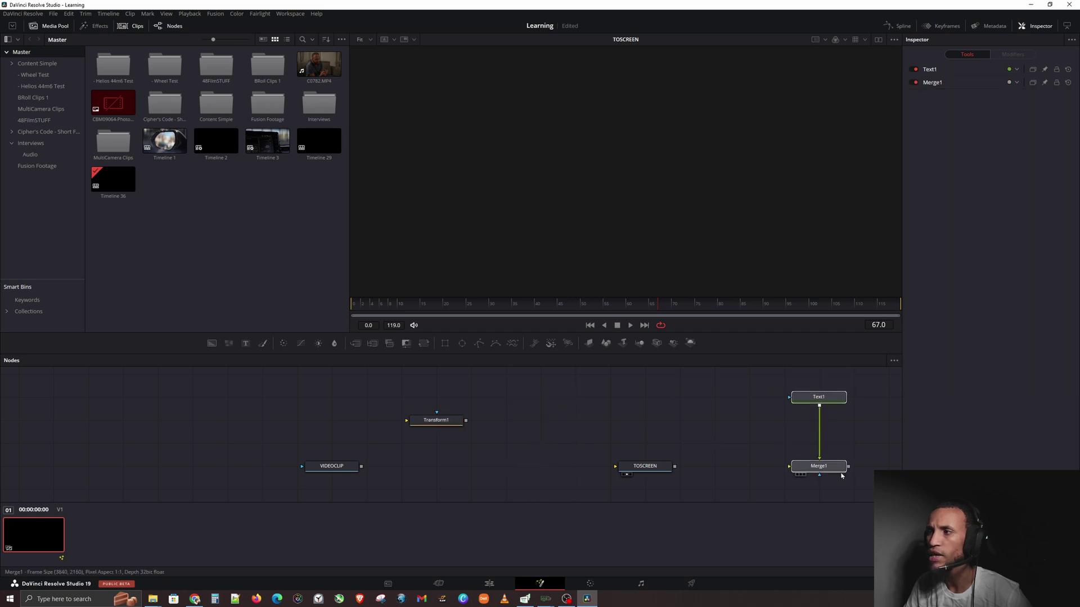
Move TOSCREEN closer to VIDEOCLIP, keeping the two nodes in one row below Transform1
drag(639, 473, 540, 464)
drag(673, 436, 777, 433)
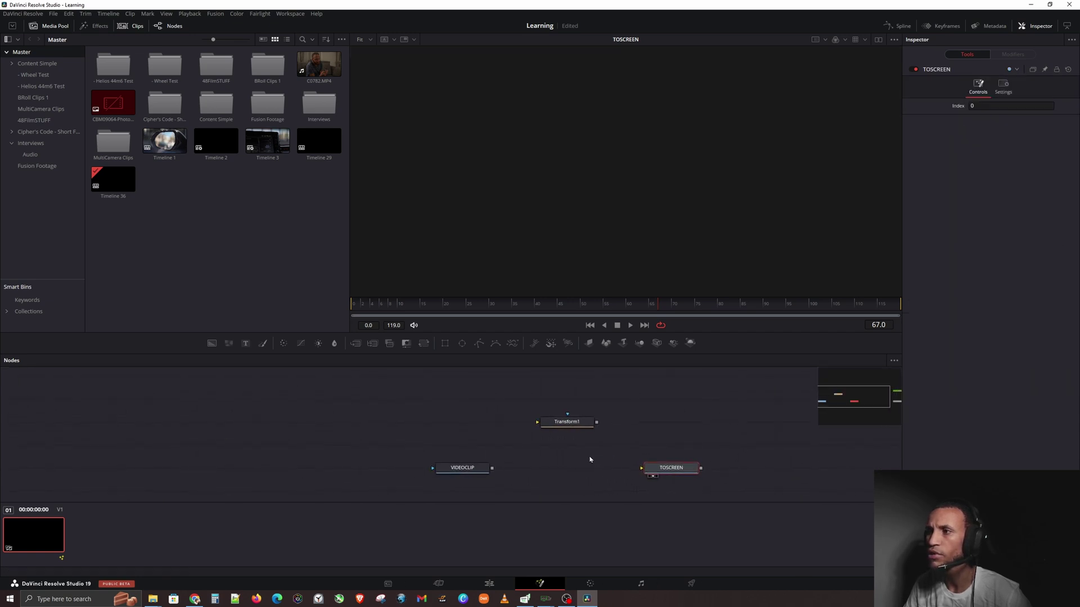
click(563, 443)
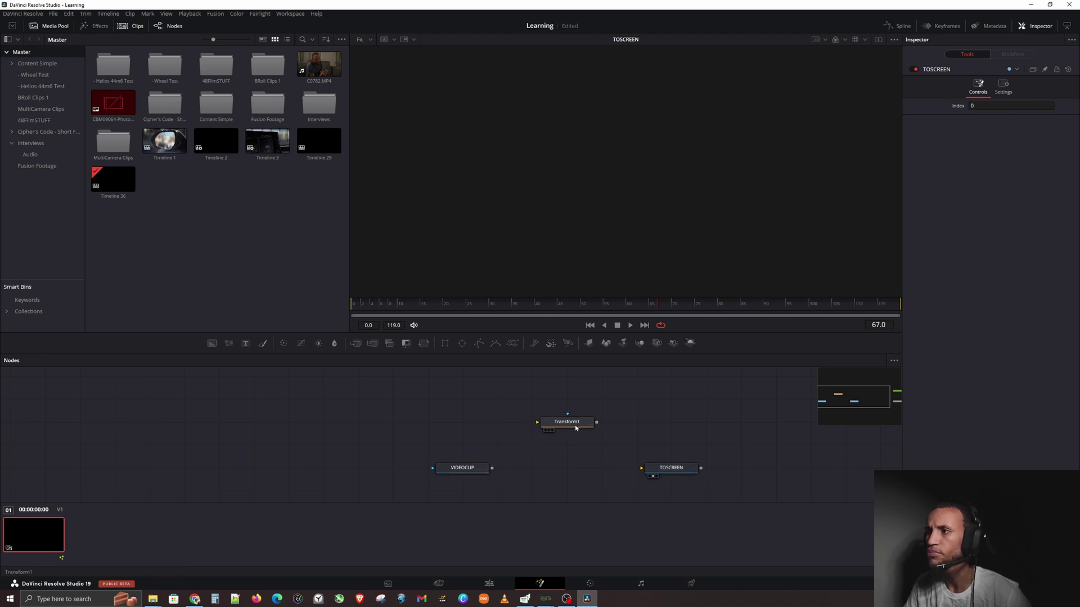
Rename the TOSCREEN node as OUTPUT
click(670, 474)
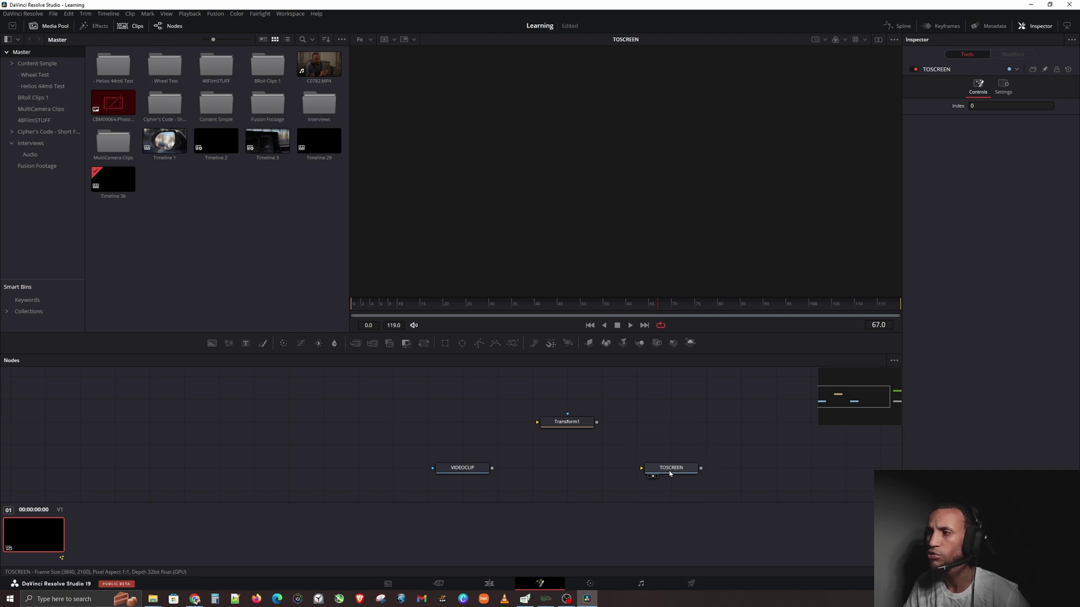
right_click(670, 474)
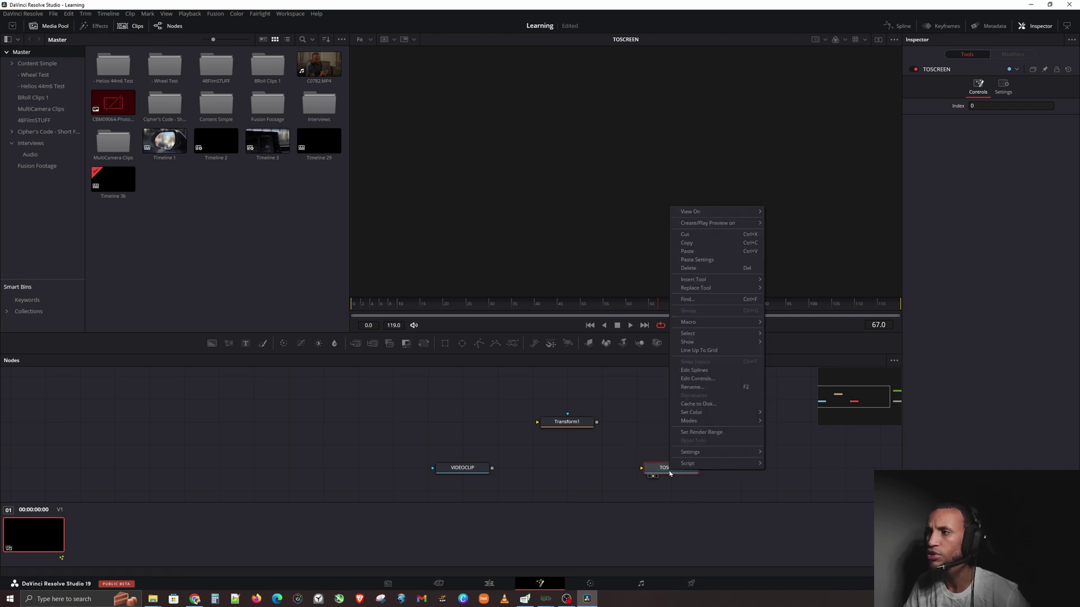
click(698, 388)
text(OUTPUT)
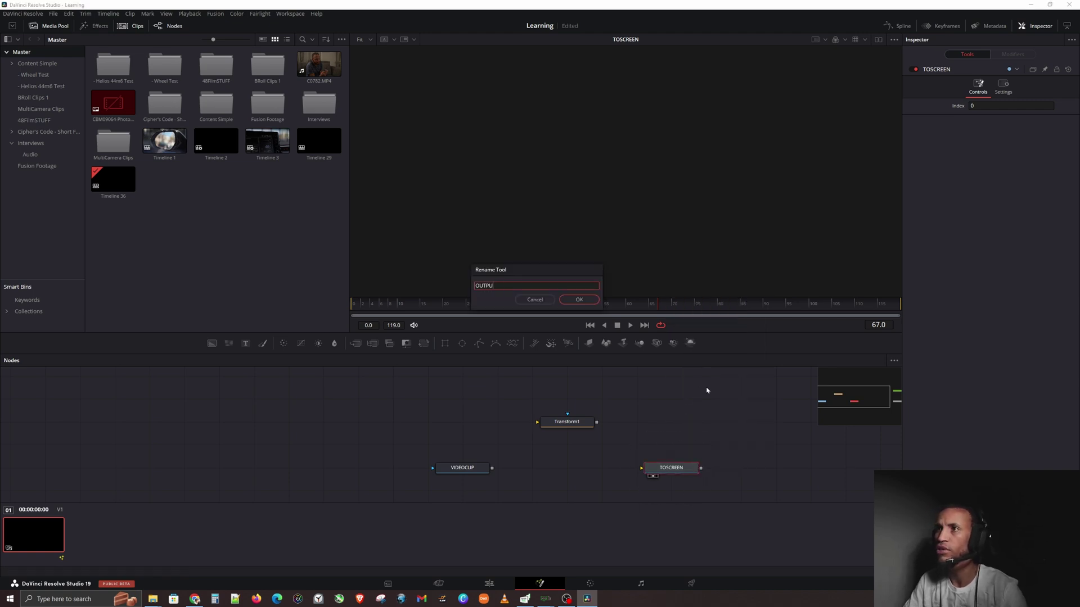
key(Return)
click(593, 479)
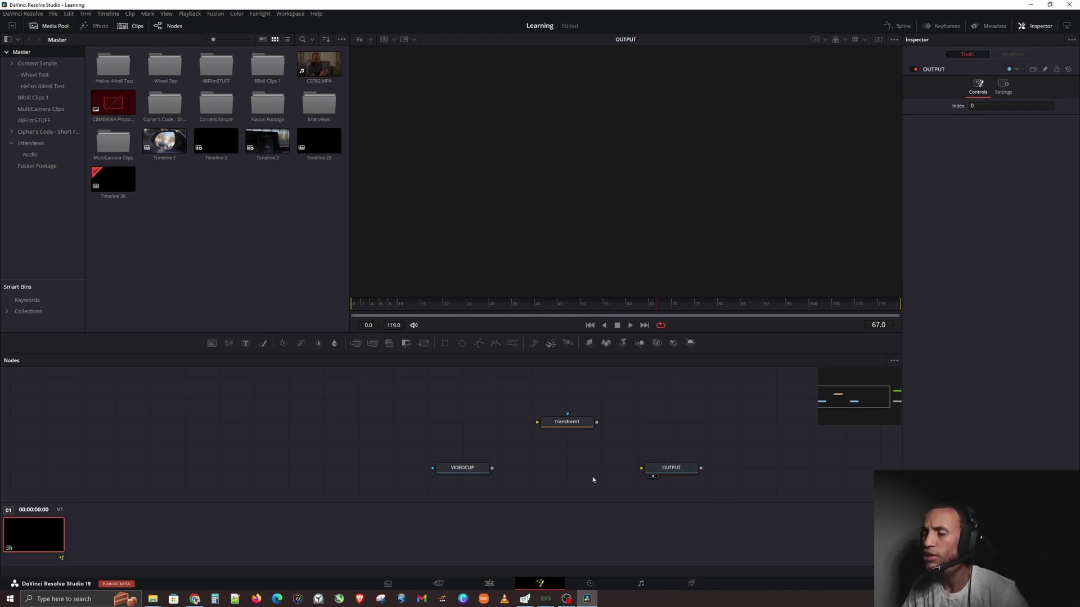
Connect VIDEOCLIP's output to the OUTPUT node and insert Transform1 into that connection
drag(492, 468, 657, 471)
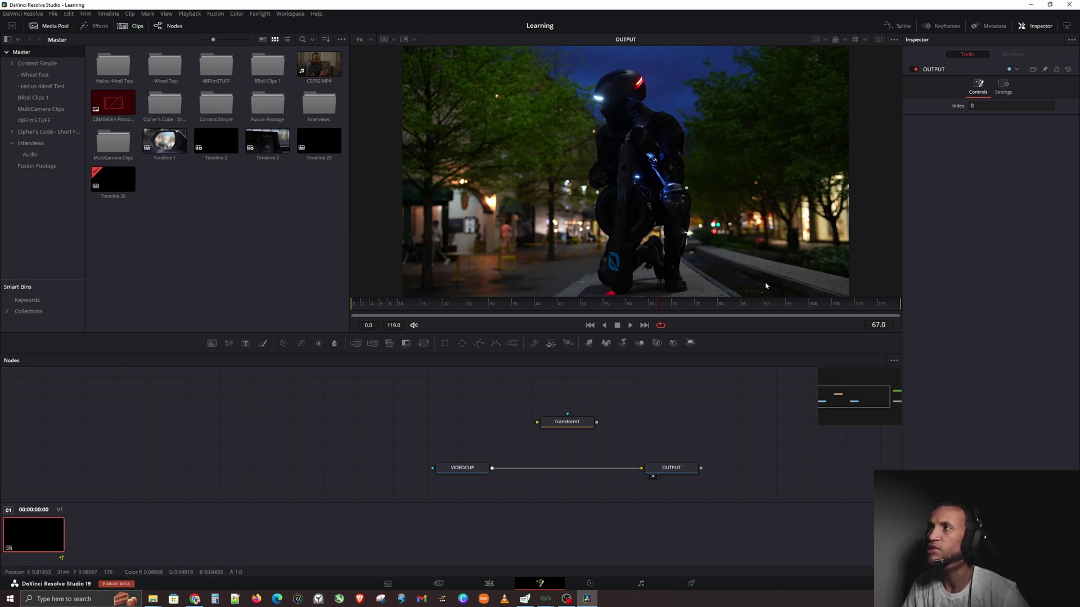
click(641, 140)
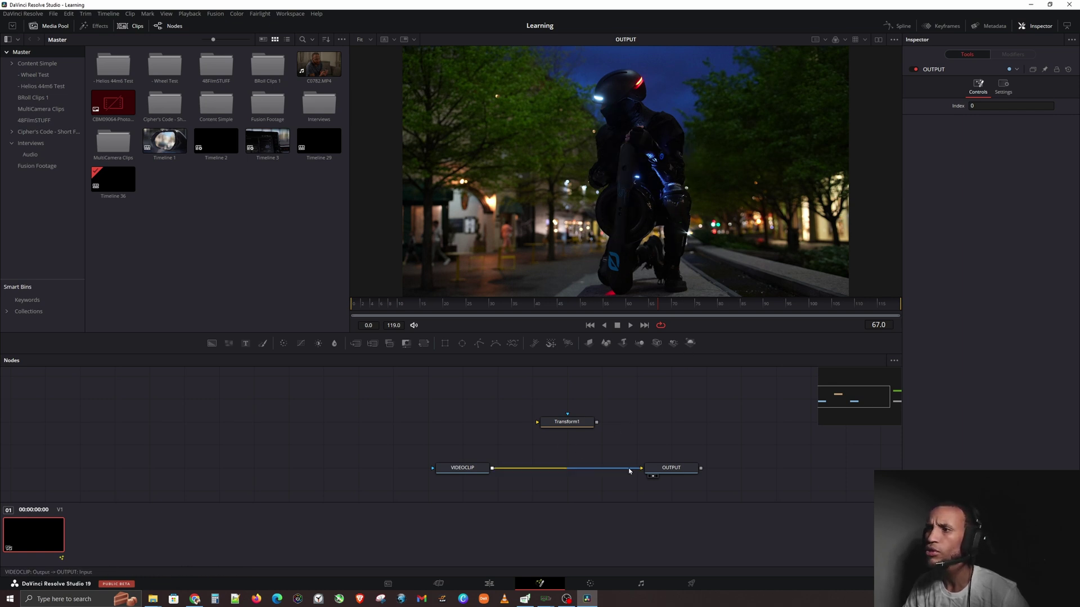
drag(627, 468, 654, 472)
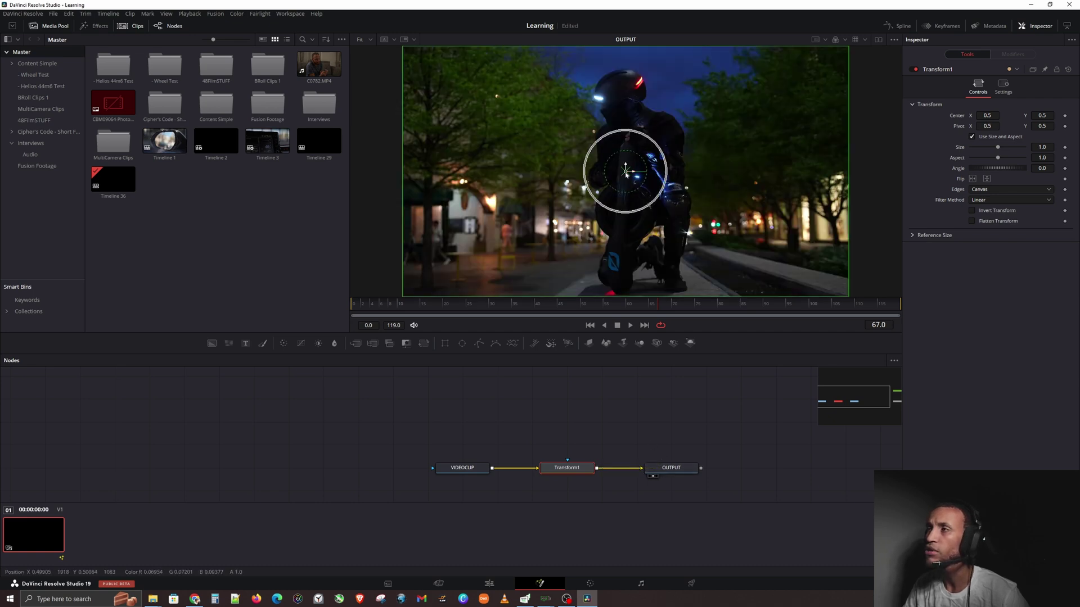
Move the video image with Transform1's on-screen control to a Center of about X 0.44, Y 0.43
drag(626, 174, 585, 205)
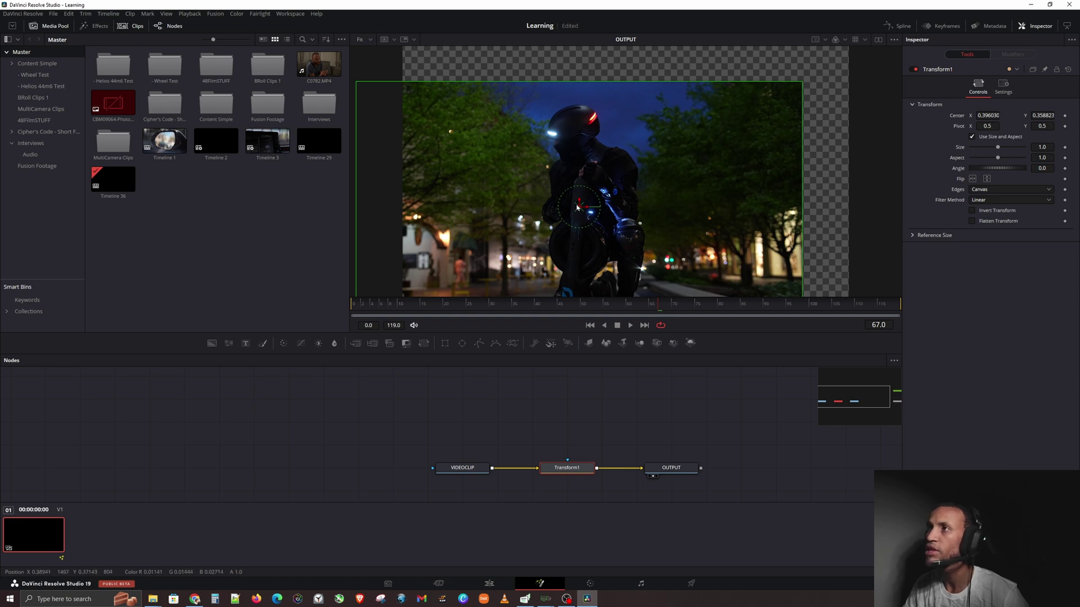
drag(579, 209, 601, 190)
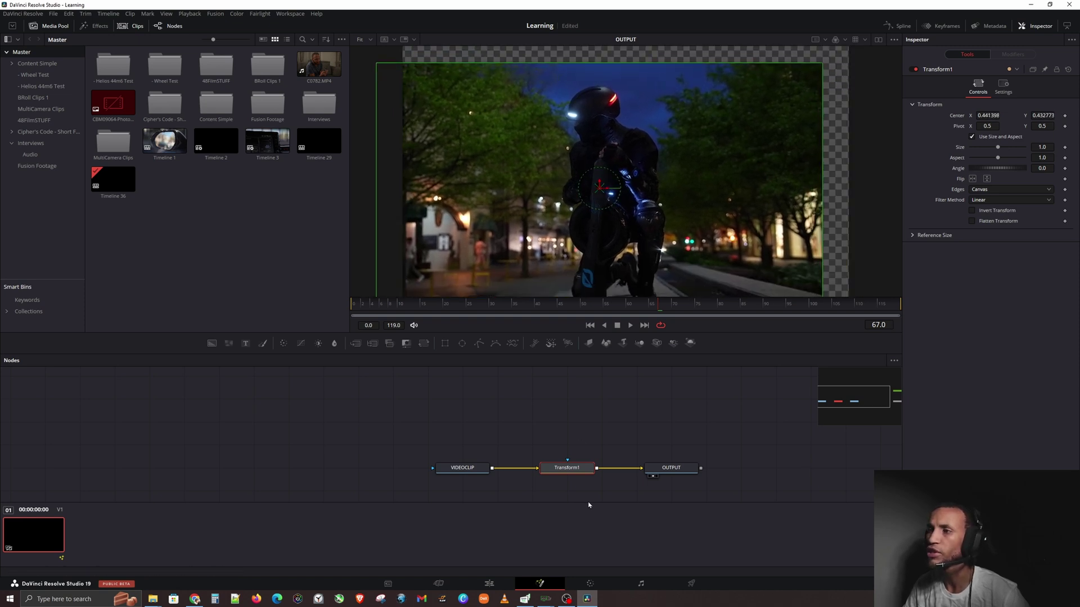
click(573, 470)
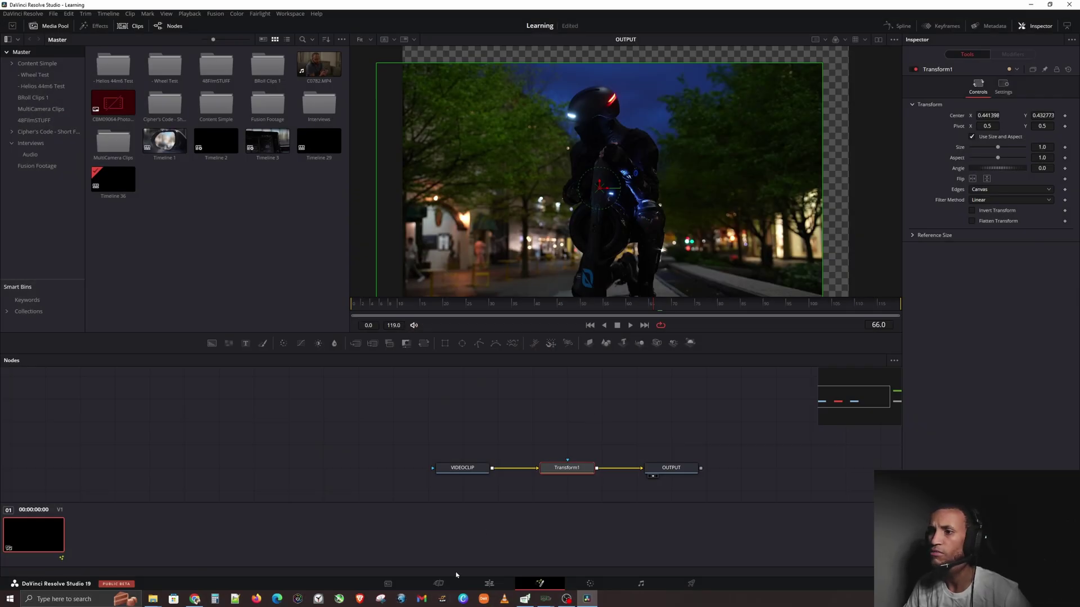
Switch to the Edit page and place C0782.MP4 on Video 1 after the Fusion Composition, with the playhead over the new clip
click(492, 584)
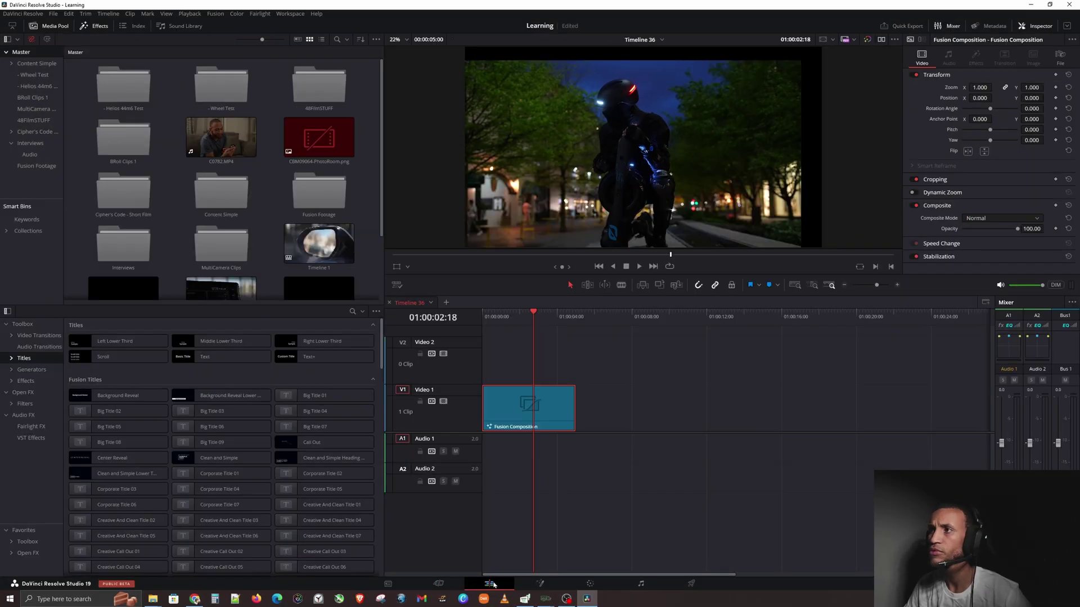
right_click(532, 411)
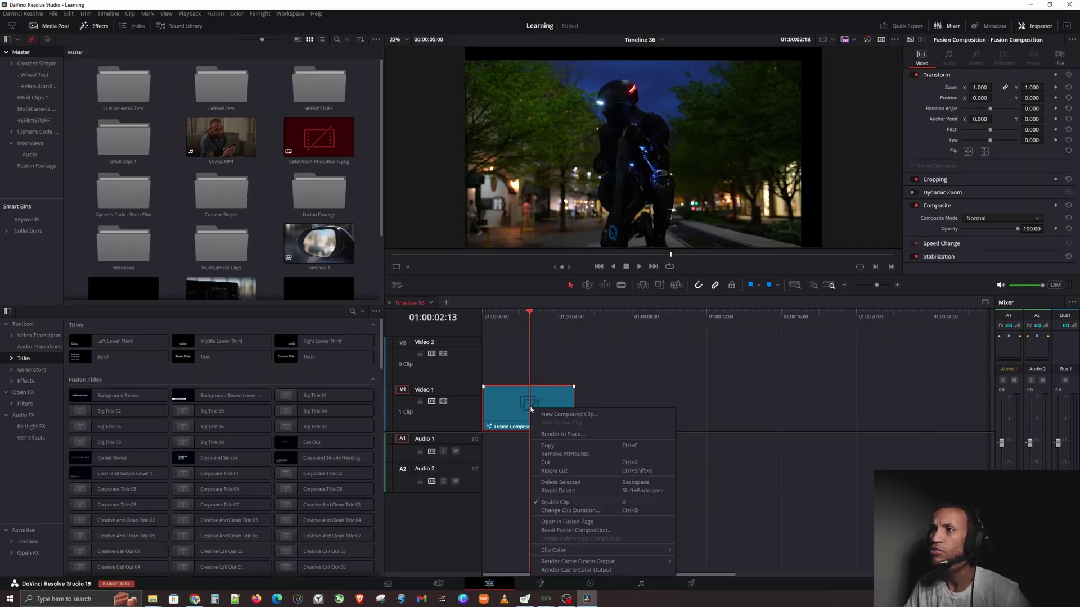
click(502, 397)
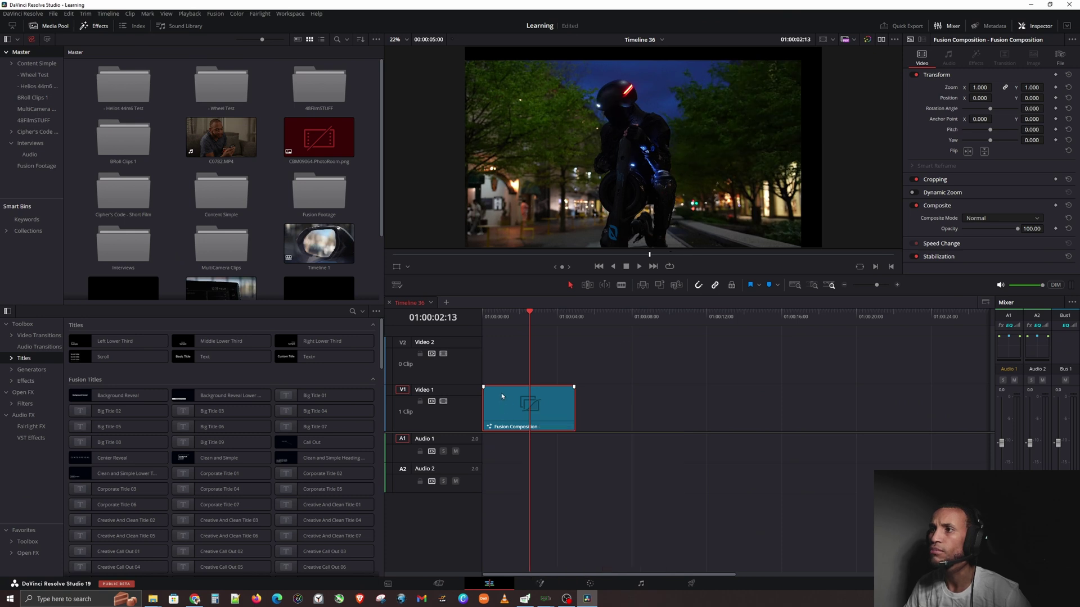
drag(197, 120, 610, 408)
click(649, 321)
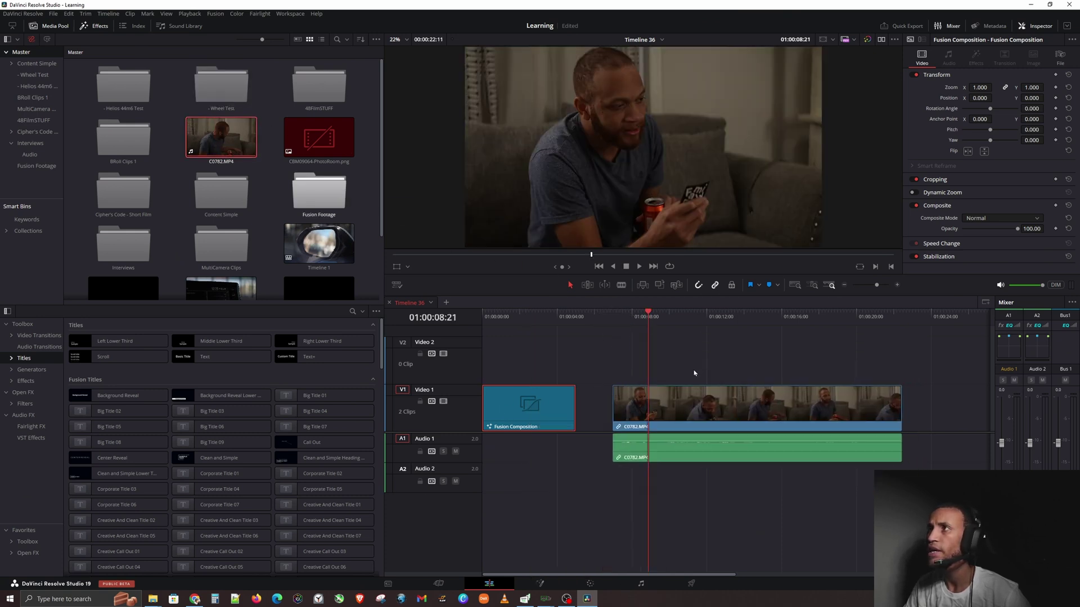
Compare C0782.MP4's Transform settings on the Edit page with its Fusion nodes and with the Transform1 node in the first clip's composition
click(662, 406)
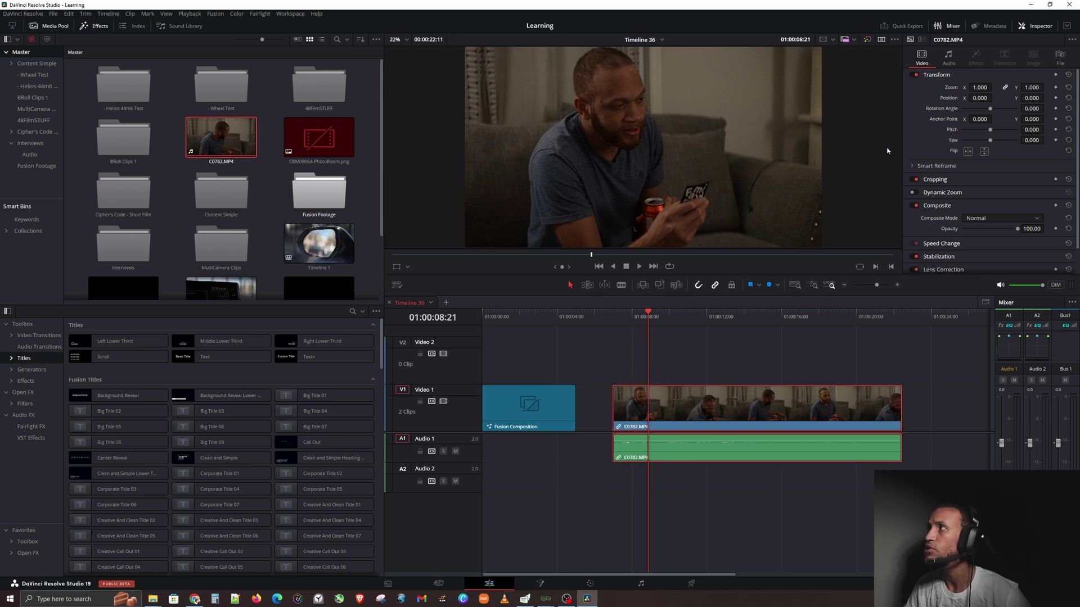
click(936, 77)
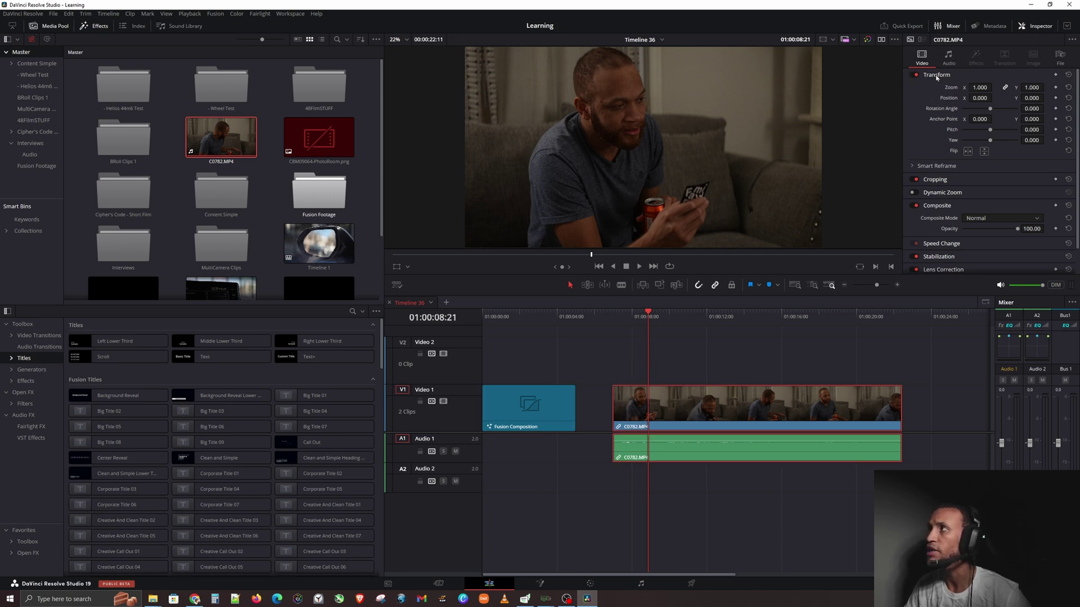
click(540, 584)
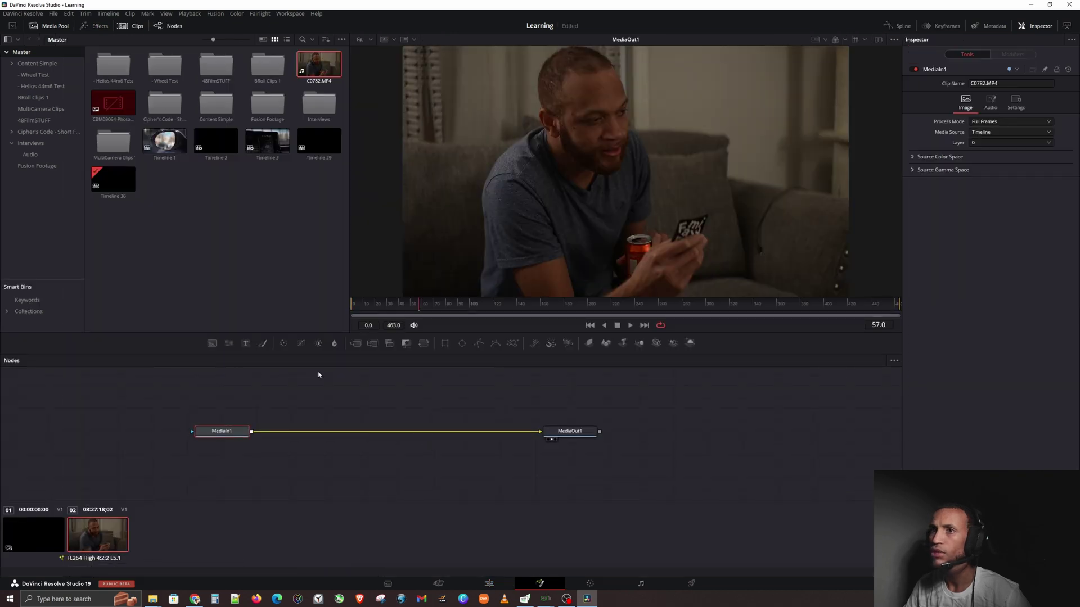
click(34, 535)
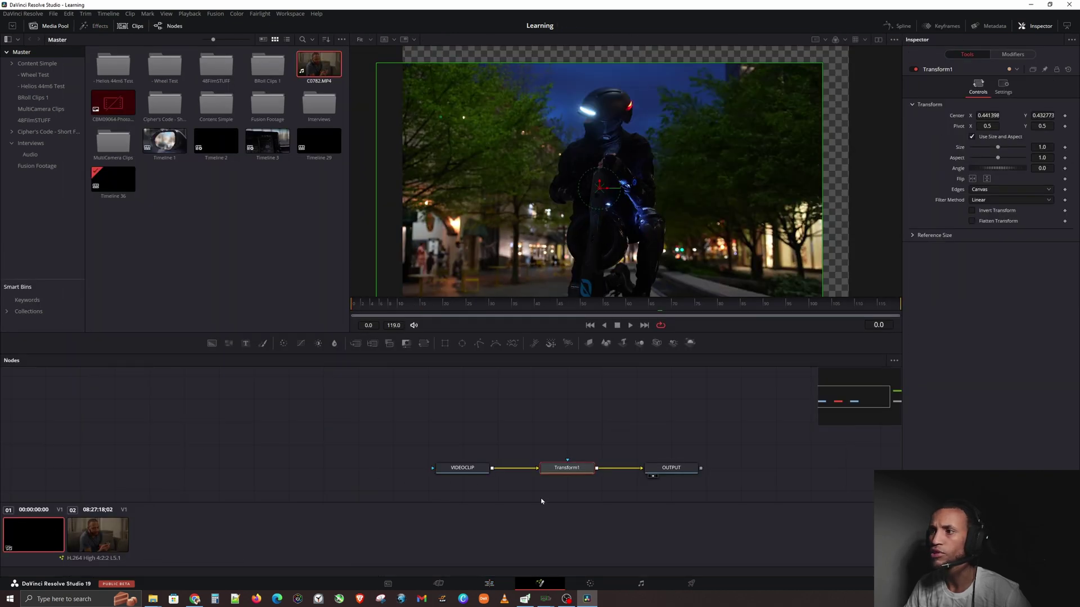
click(561, 457)
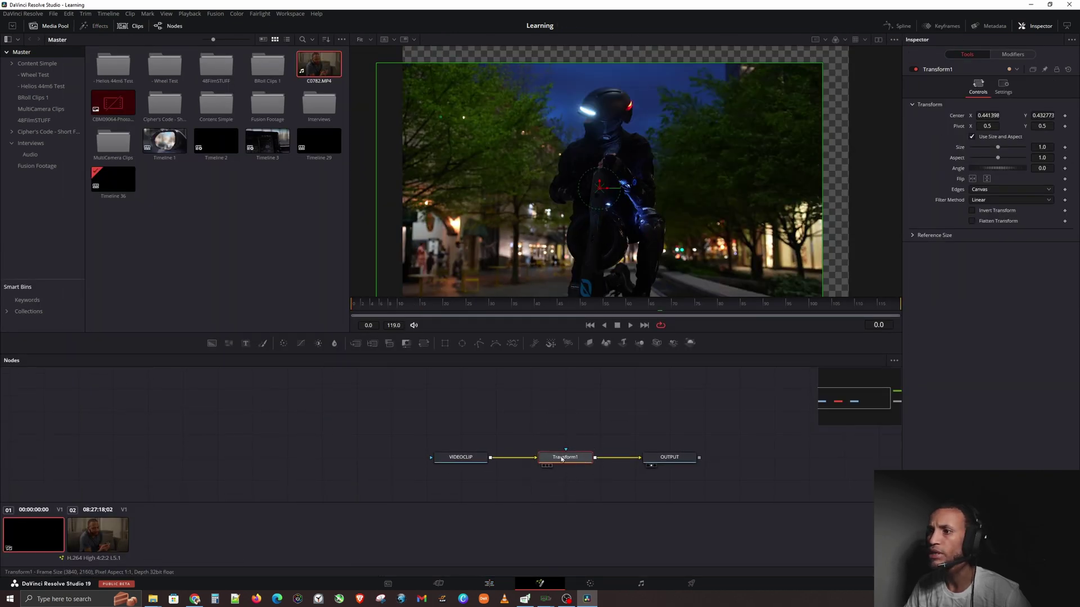
click(489, 583)
click(703, 315)
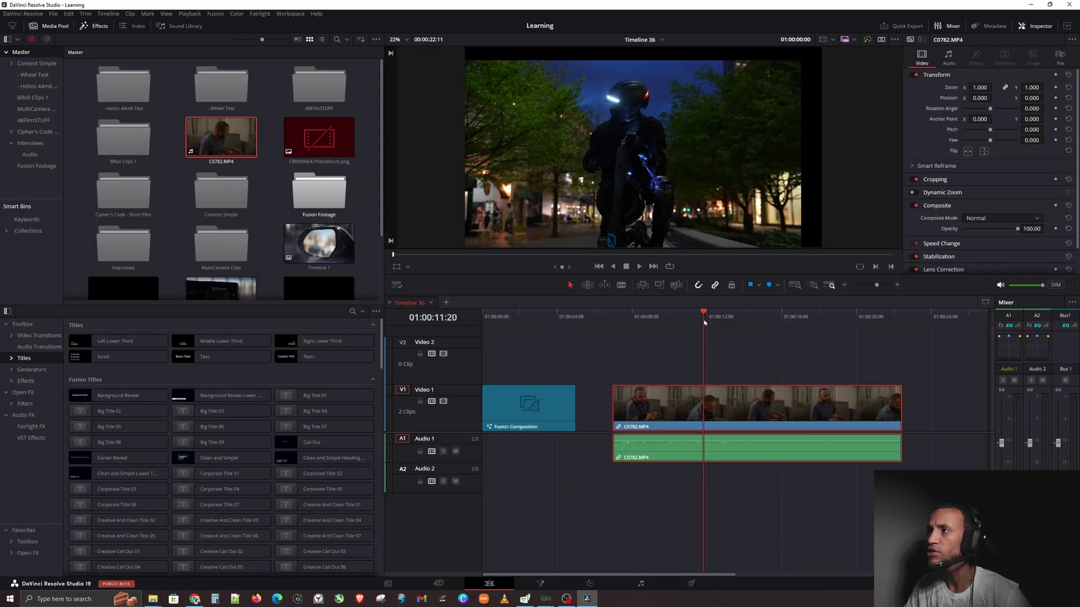
click(945, 77)
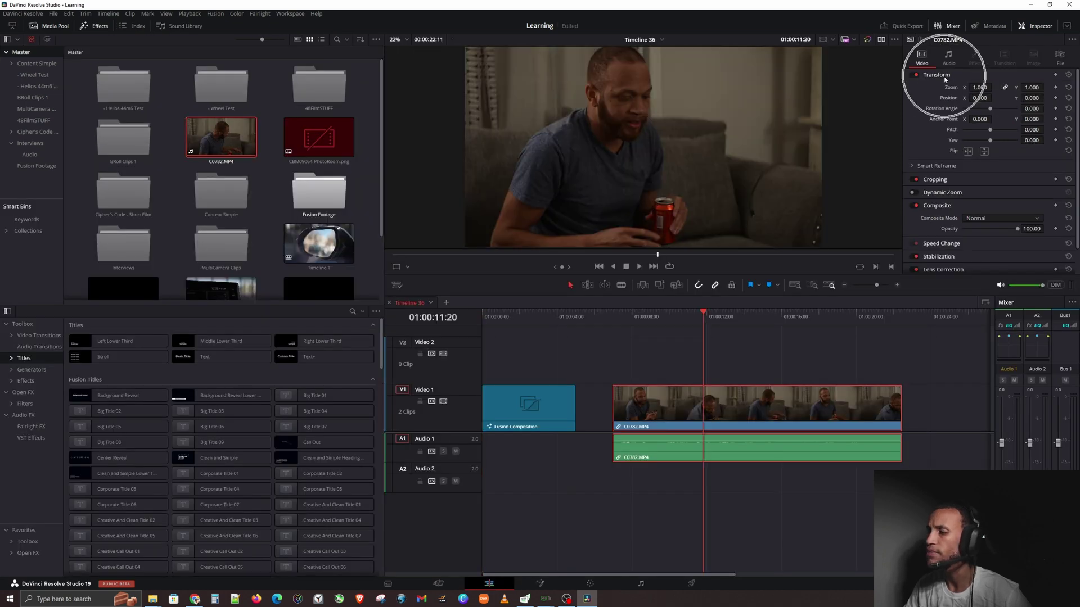
click(540, 584)
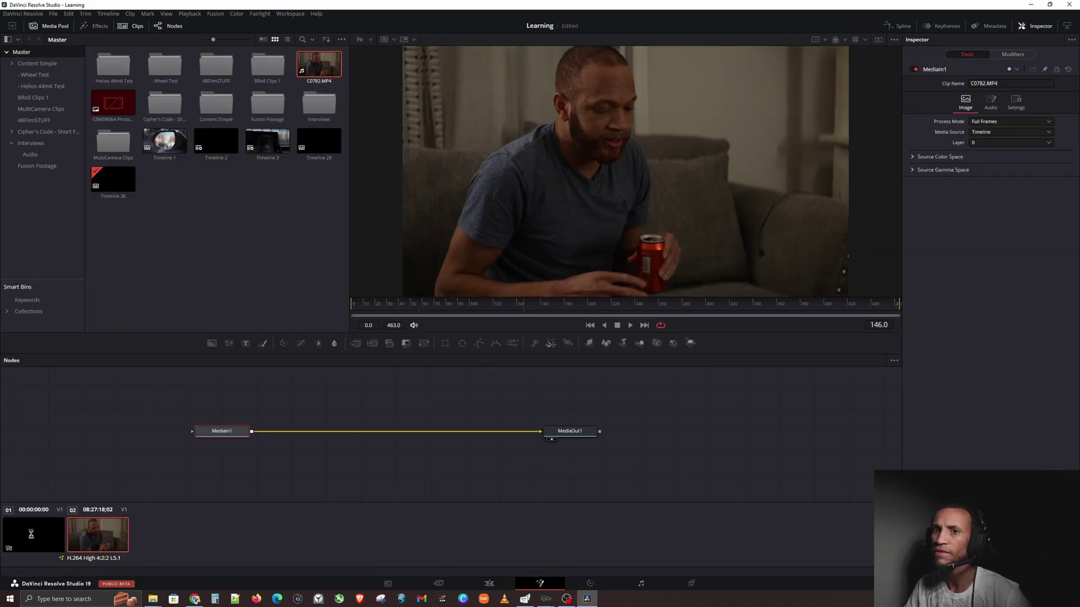
click(31, 534)
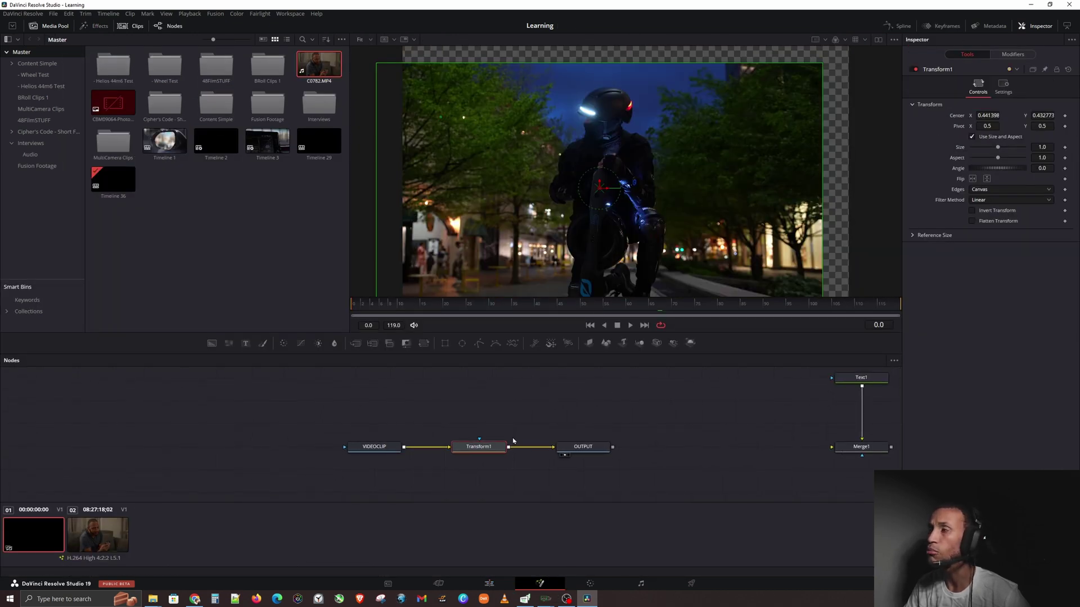
Try shifting the image with Transform1's Center values and on-screen handle, and reset Center to X 0.5, Y 0.5
click(479, 447)
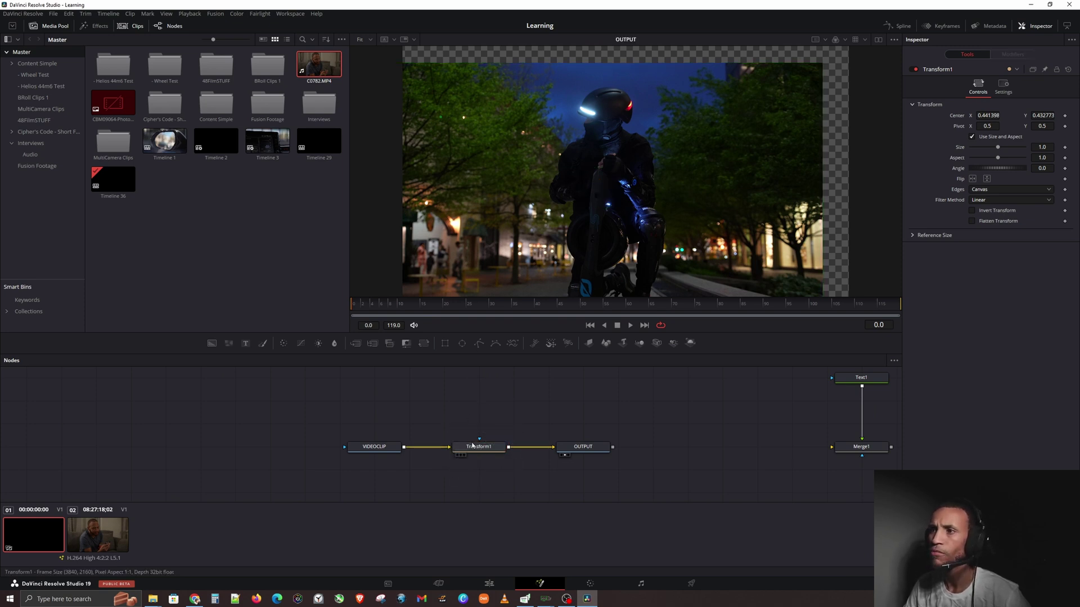
click(473, 446)
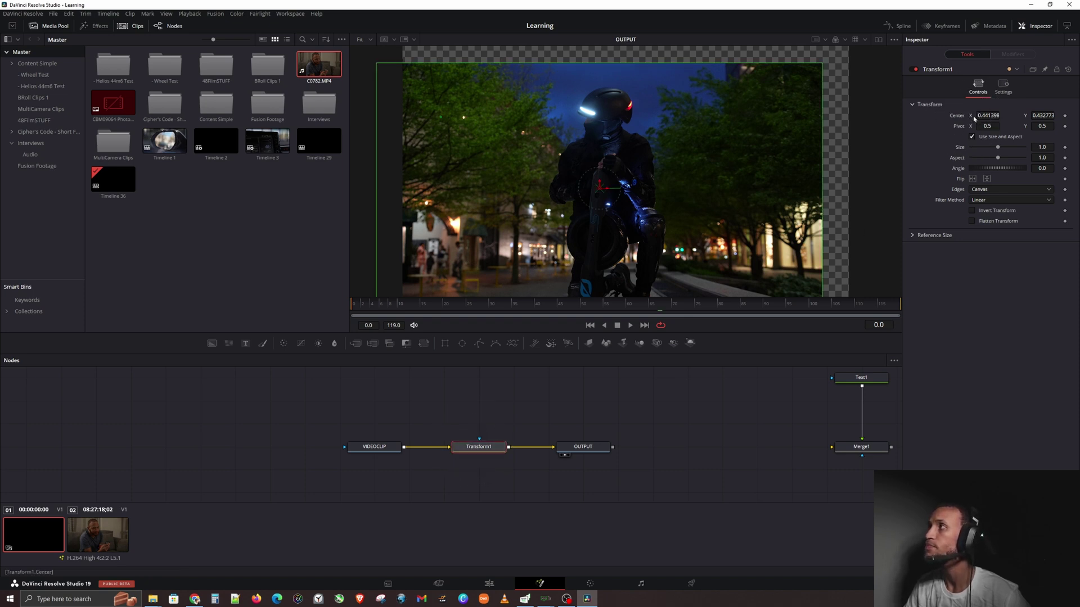
drag(983, 114, 1012, 114)
drag(678, 191, 620, 166)
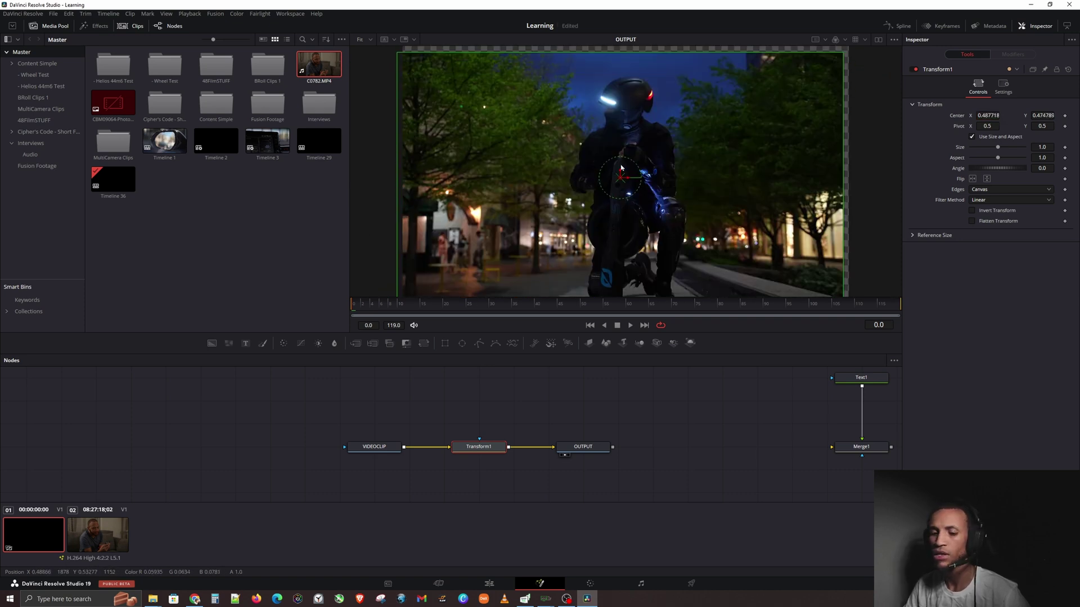
scroll(627, 170, down, 2)
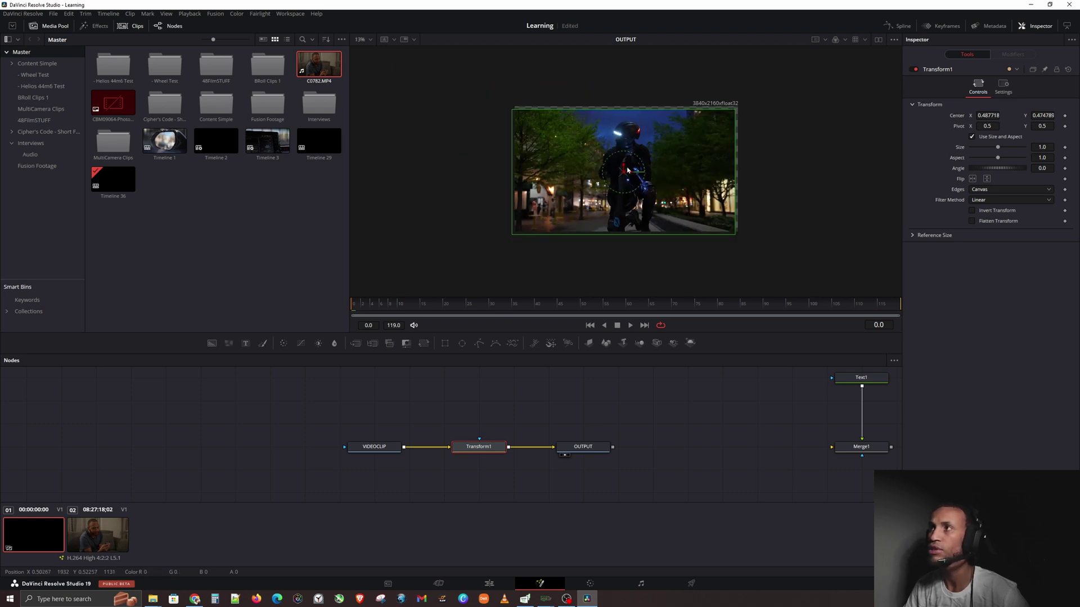
scroll(633, 164, up, 1)
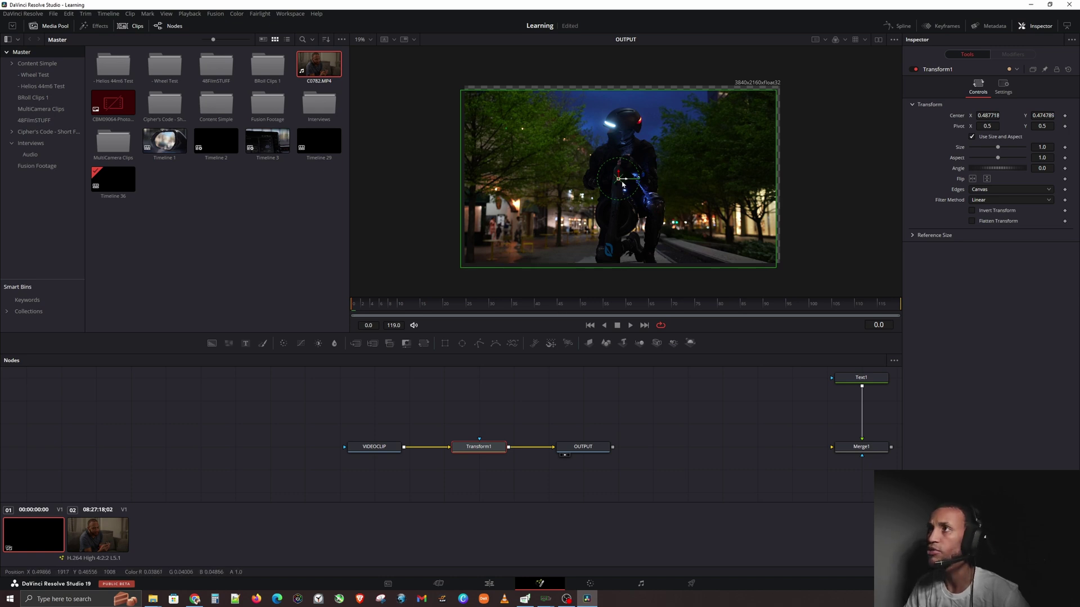
drag(618, 179, 623, 179)
double_click(964, 120)
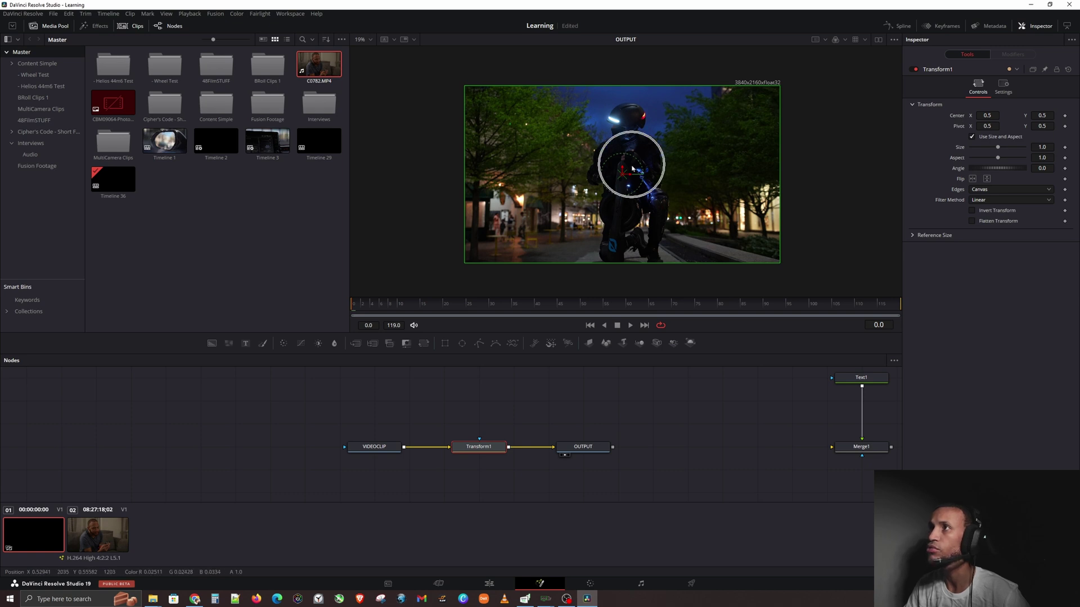
Rotate the image with Transform1 to an Angle of about -340, and reset the Angle to 0
drag(640, 188, 923, 195)
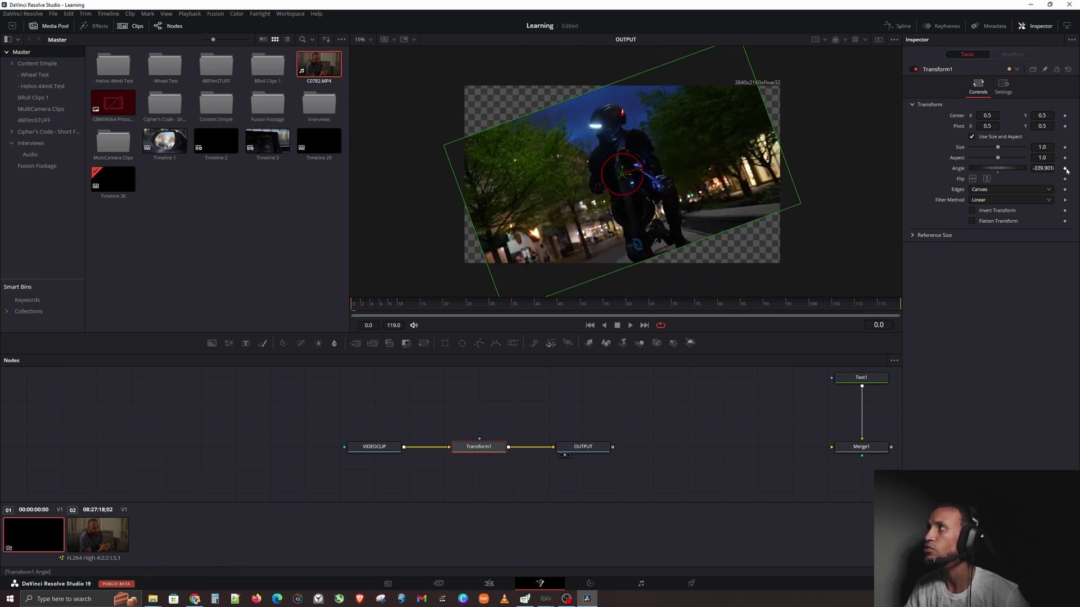
double_click(958, 170)
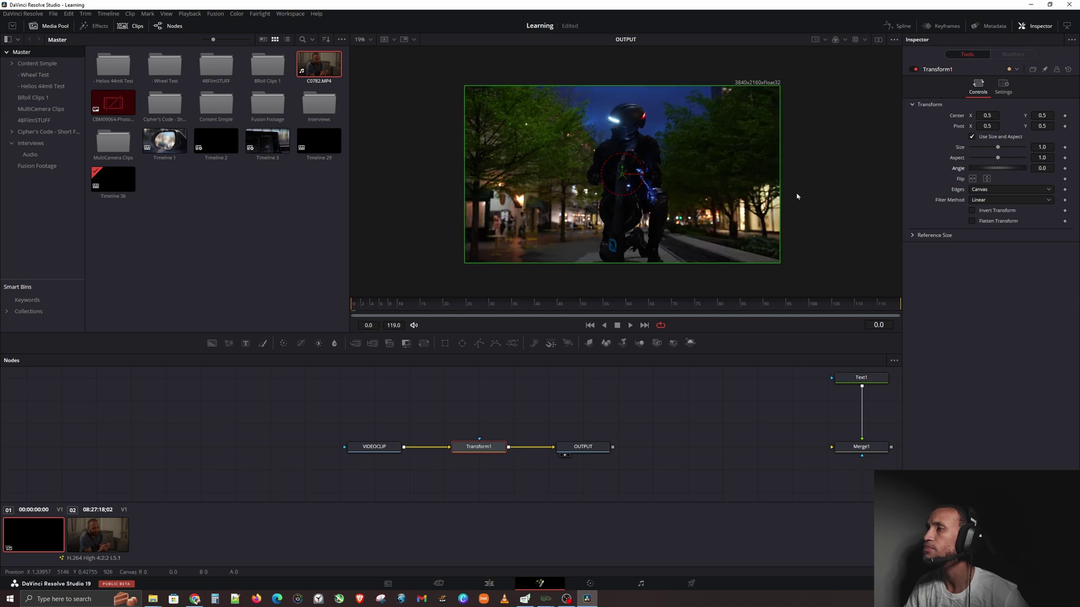
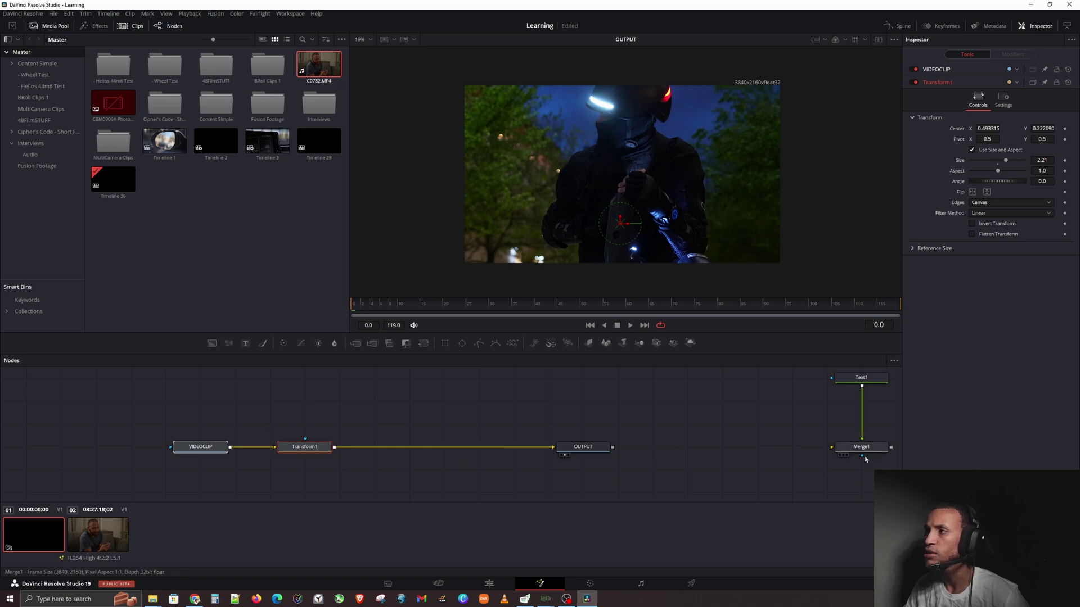
Bring Text1 and Merge1 over together and insert Merge1 into the connection between Transform1 and OUTPUT
drag(791, 373, 516, 366)
click(519, 401)
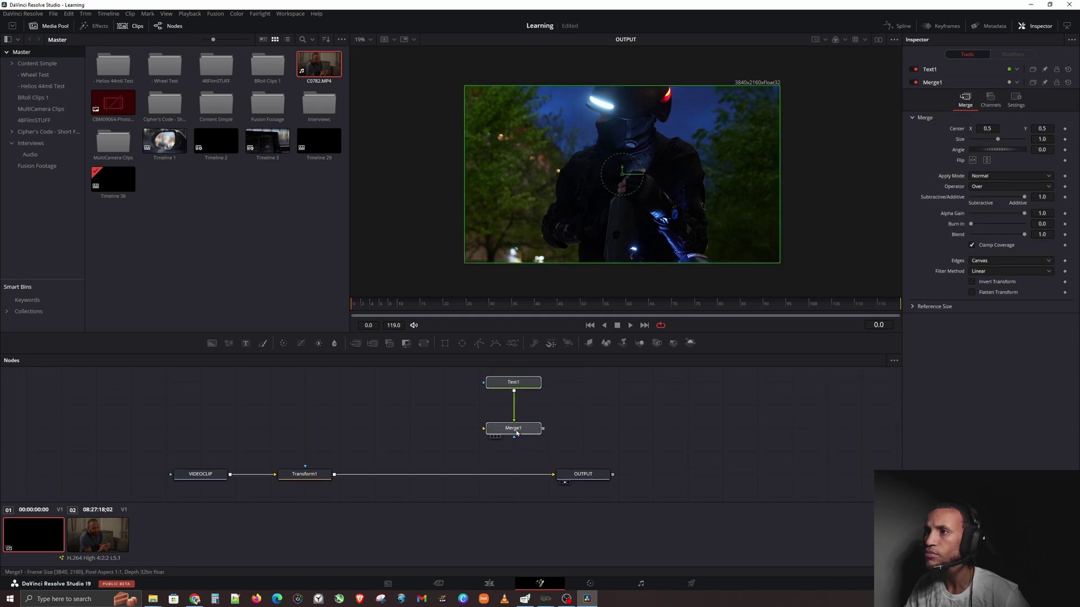
drag(575, 421, 460, 453)
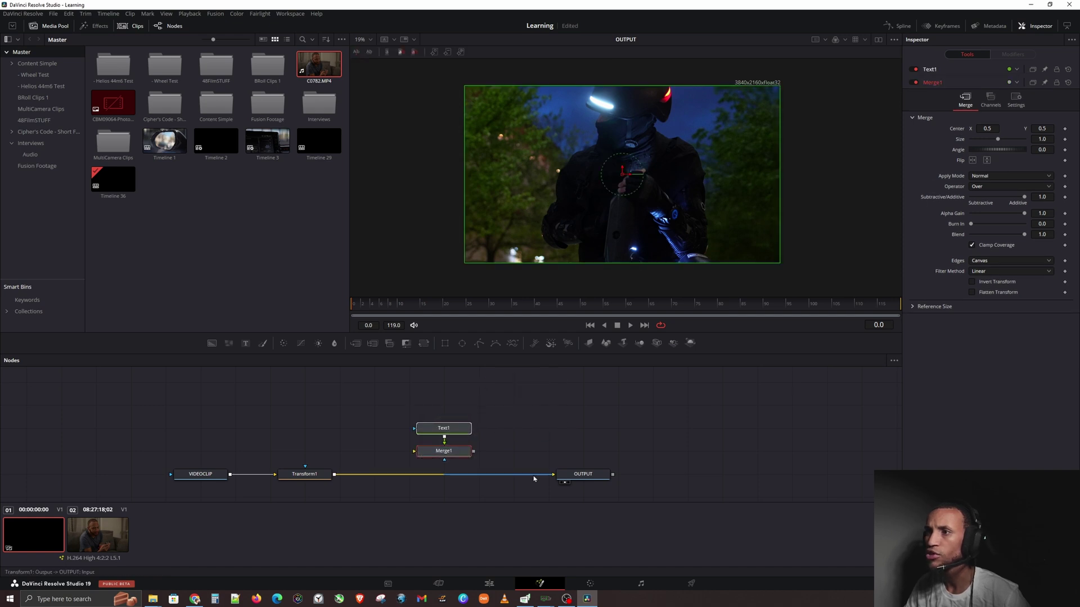
mouse_move(534, 478)
mouse_down()
mouse_move(434, 480)
mouse_move(420, 447)
mouse_move(571, 472)
mouse_move(554, 475)
mouse_up()
drag(458, 448, 458, 470)
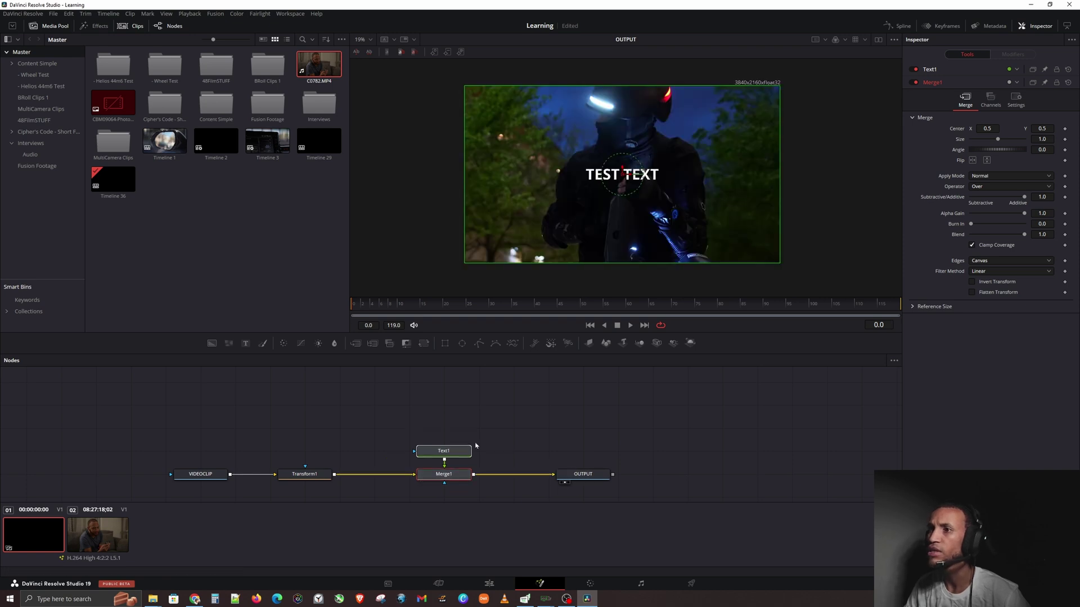
Trace the node flow by reviewing VIDEOCLIP, Text1 and Merge1 and their settings in the chain leading to OUTPUT
click(444, 474)
click(200, 474)
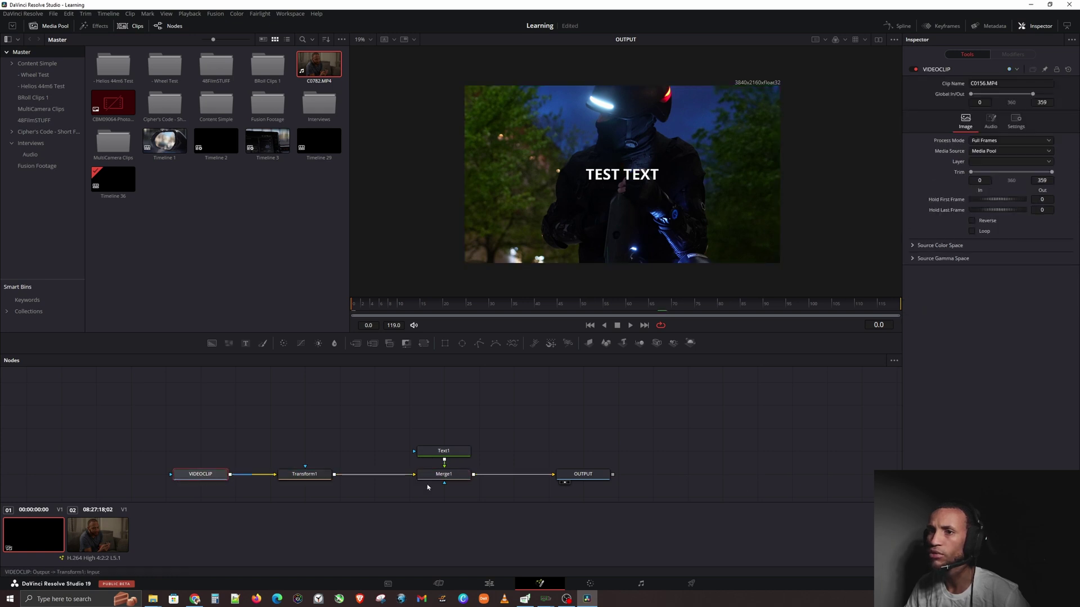
click(721, 497)
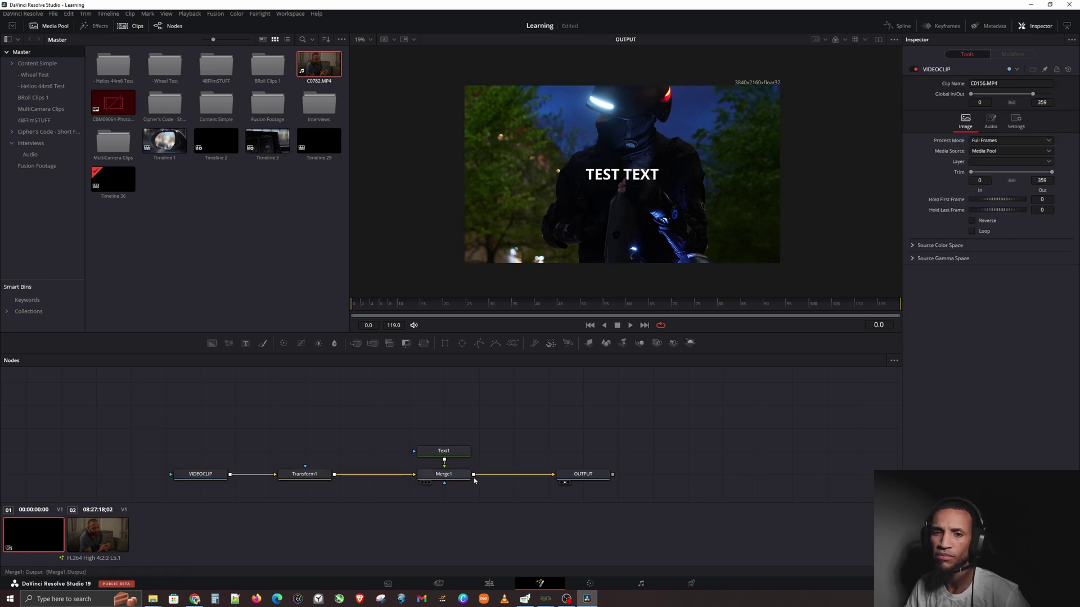
click(449, 452)
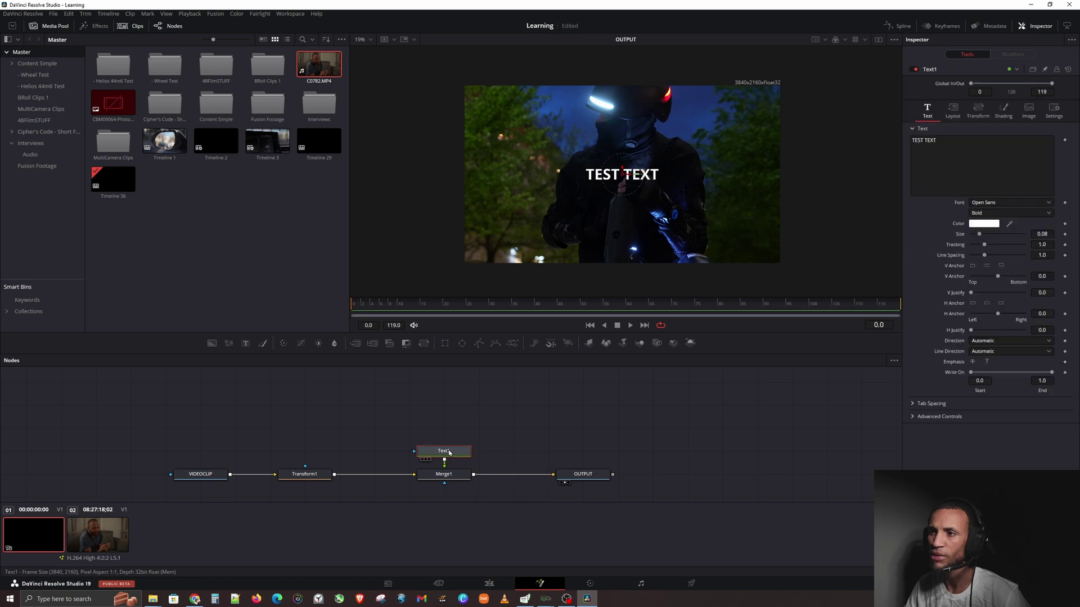
click(448, 476)
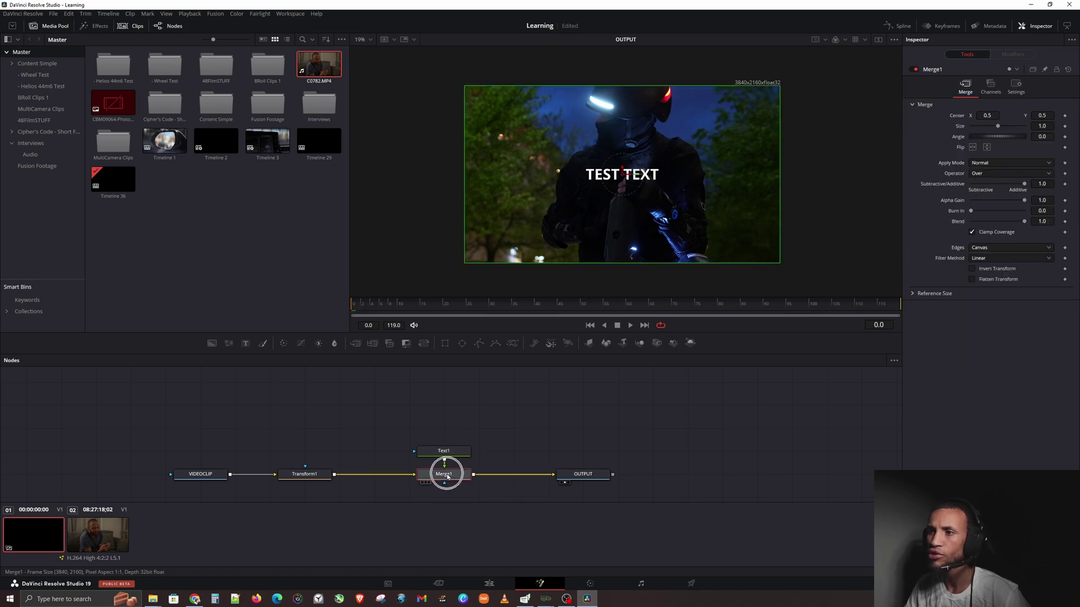
click(198, 475)
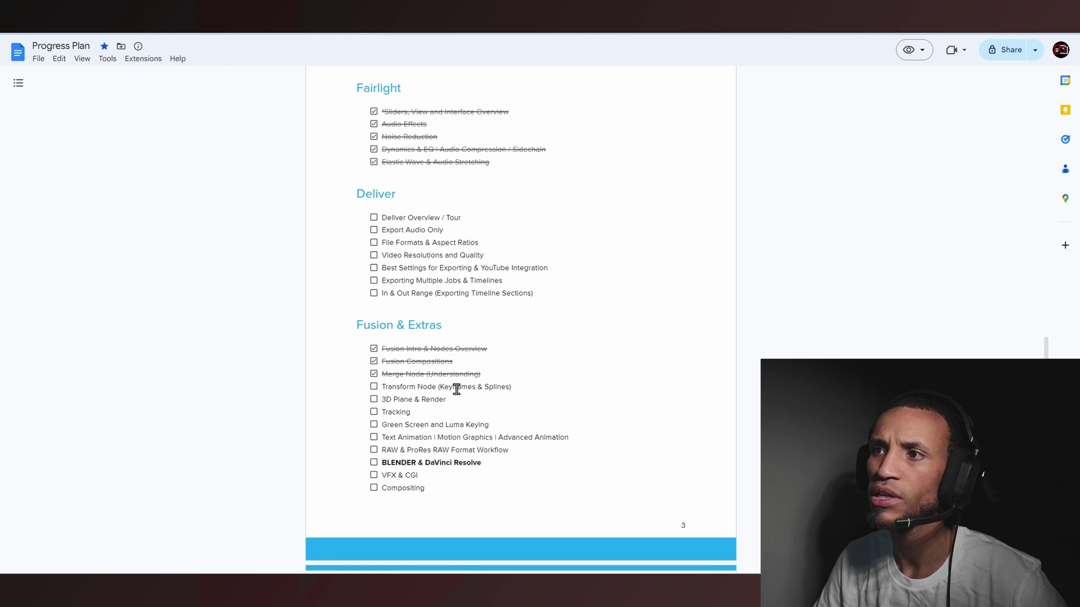
In the Progress Plan document in Google Docs, highlight "(Keyframes & Splines)" under Fusion & Extras and change the document mode from Viewing to Editing
drag(516, 387, 444, 386)
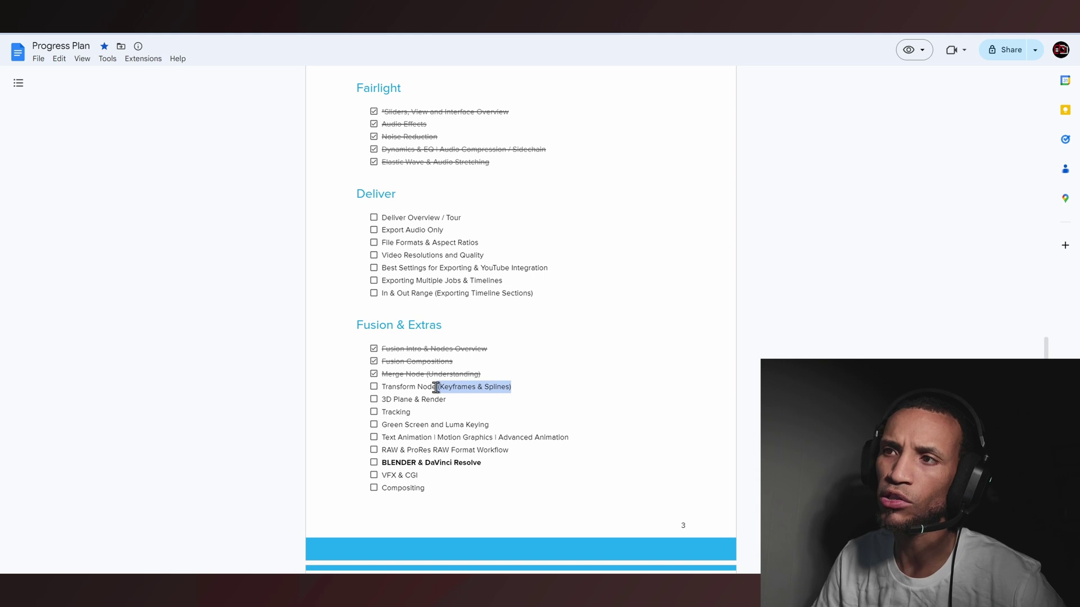
click(523, 389)
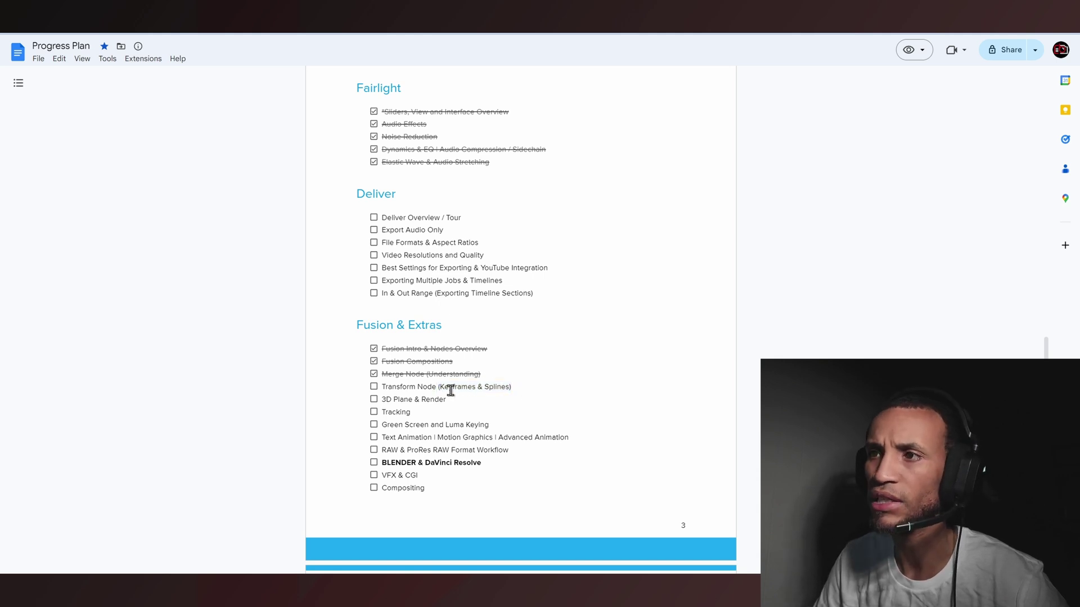
drag(516, 388, 443, 393)
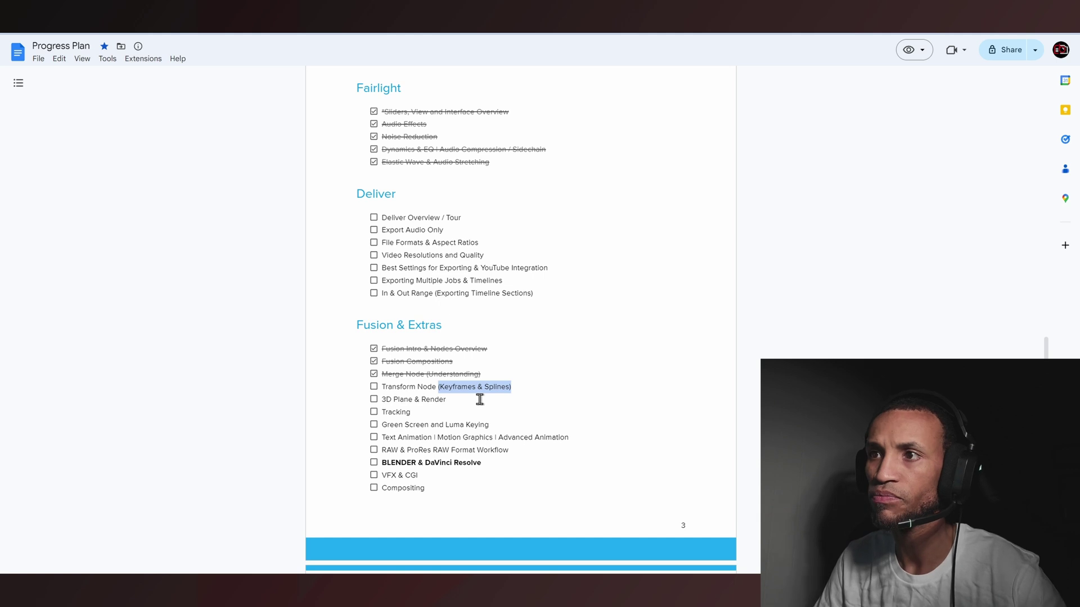
click(928, 54)
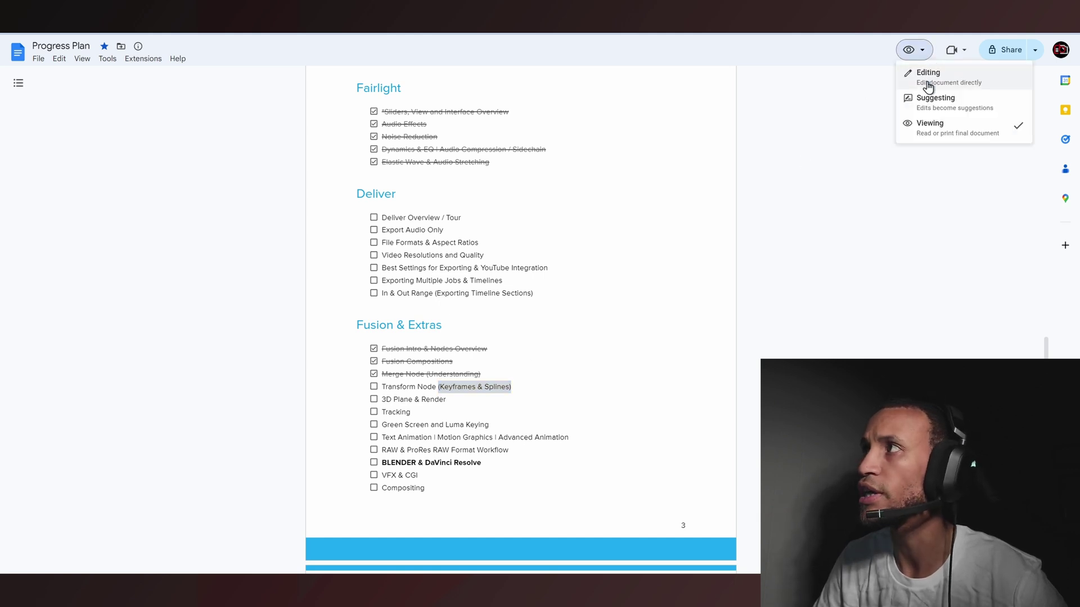
click(927, 79)
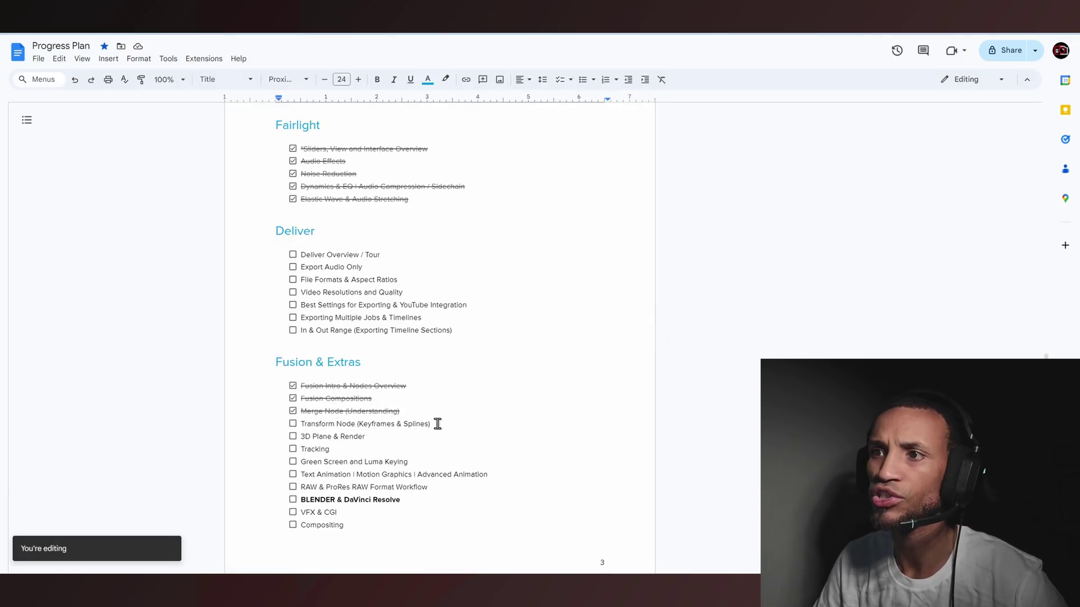
Split "Keyframes & Splines" off the Transform Node entry into its own checklist item directly below, without the parentheses
drag(437, 424, 362, 429)
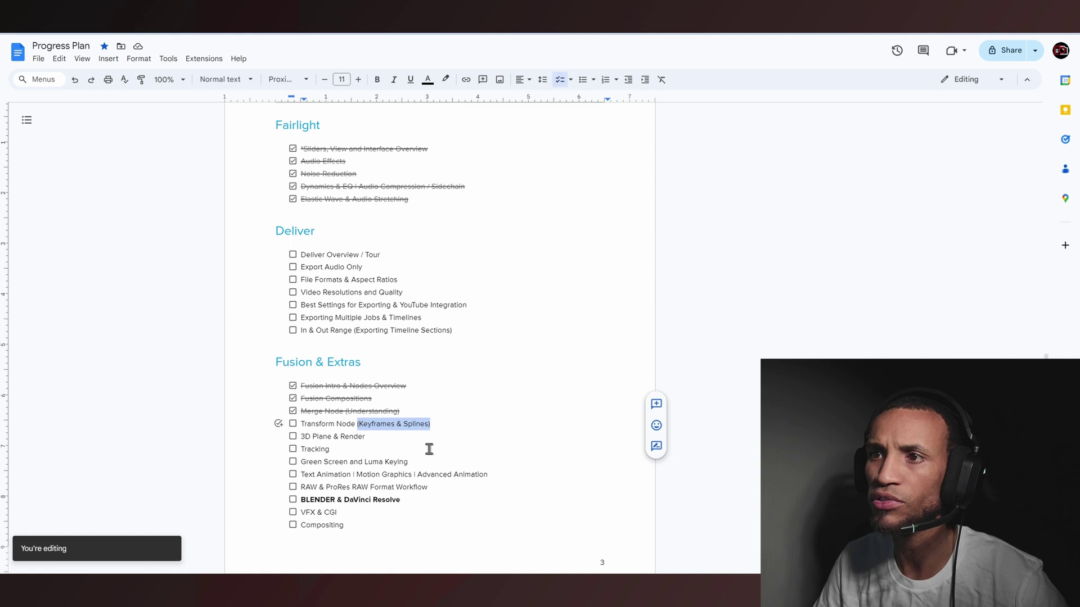
key(BackSpace)
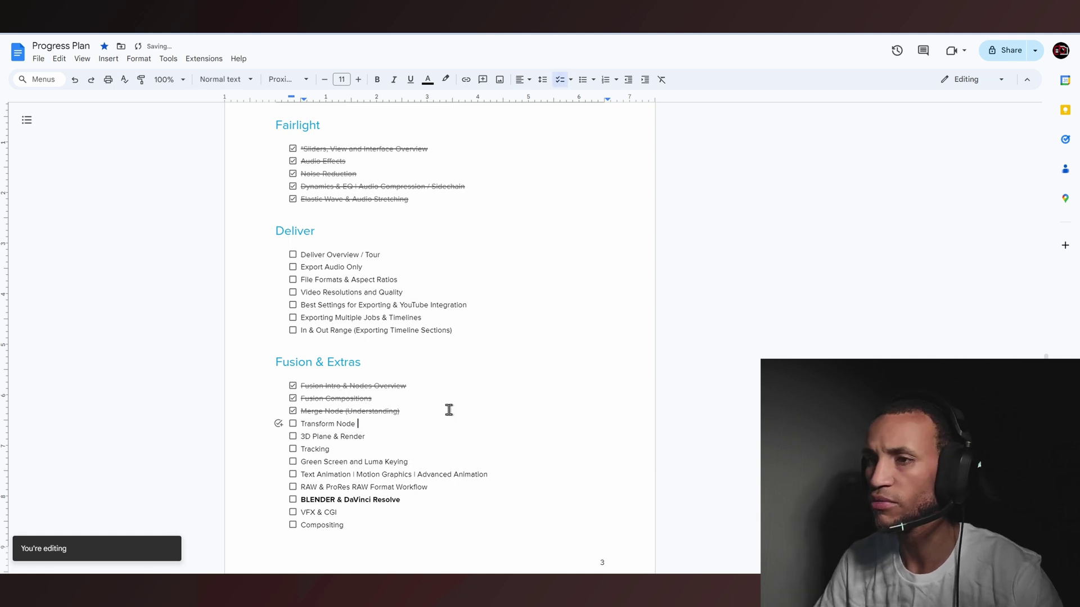
key(Return)
text((Keyframes & Splines))
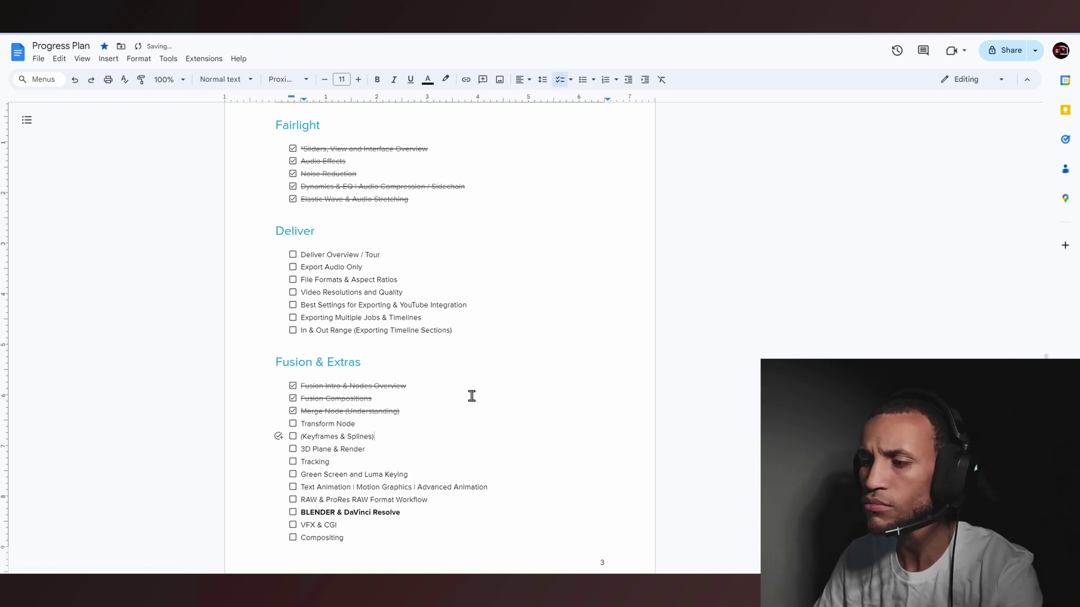
key(BackSpace)
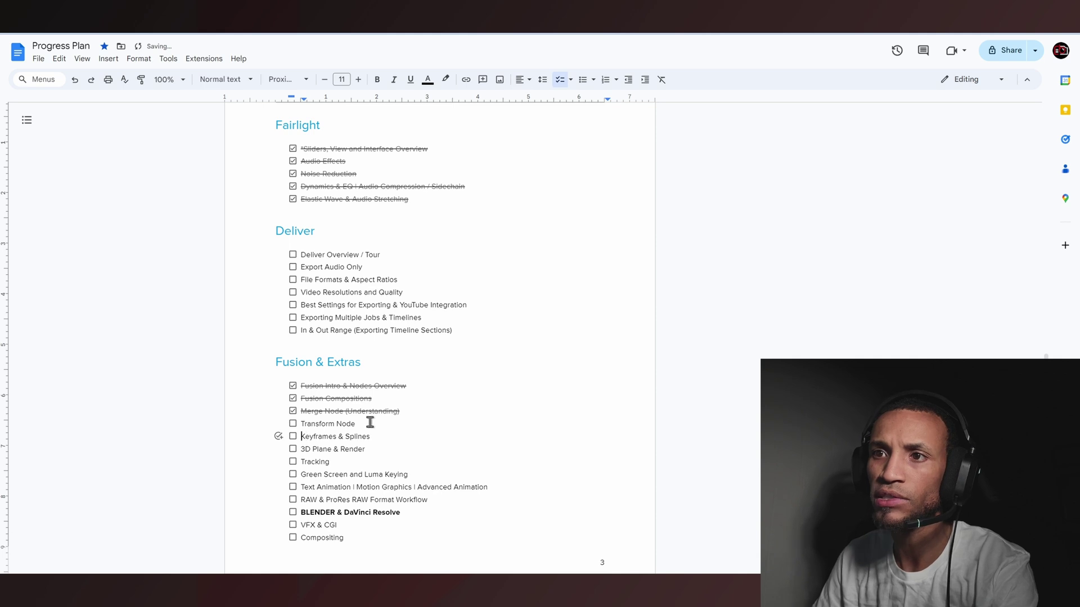